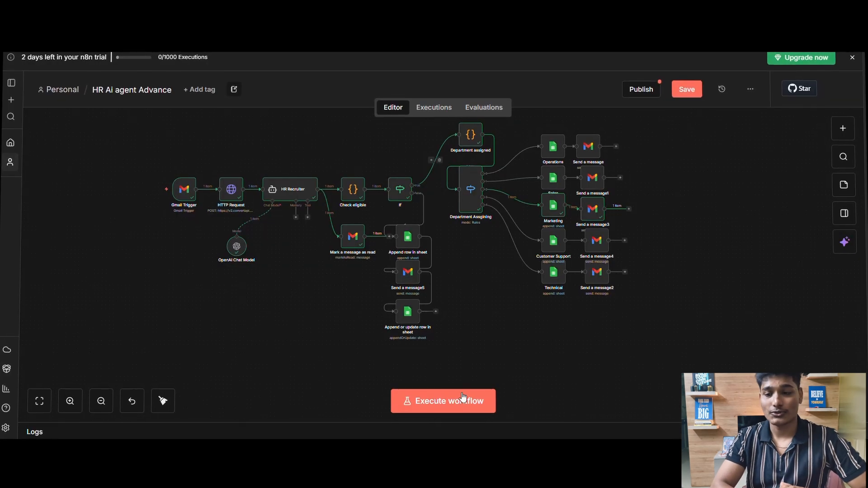
click(446, 407)
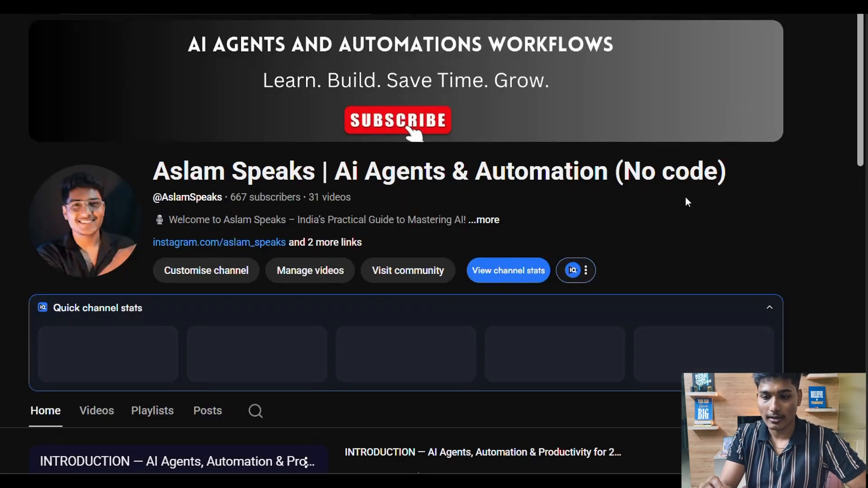
Step: Browse the YouTube channel's playlists and open the full AI-Powered HR Automation System playlist
click(769, 307)
scroll(807, 235, down, 3)
scroll(809, 195, down, 3)
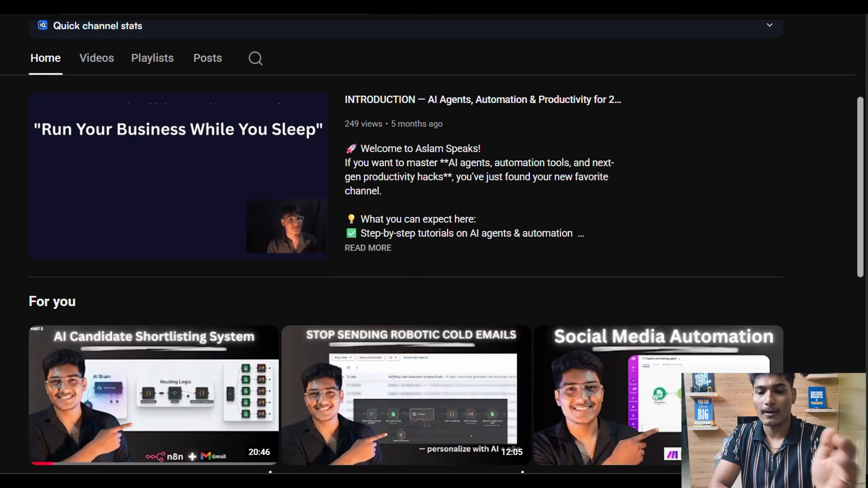
click(155, 64)
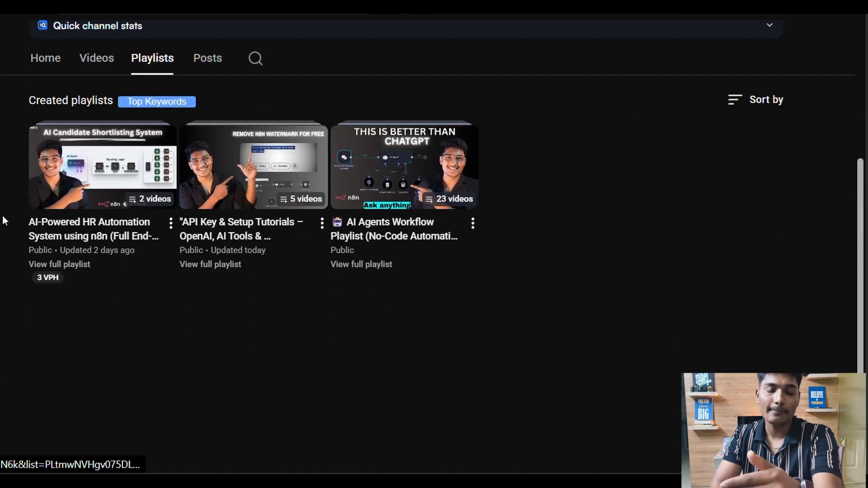
click(41, 262)
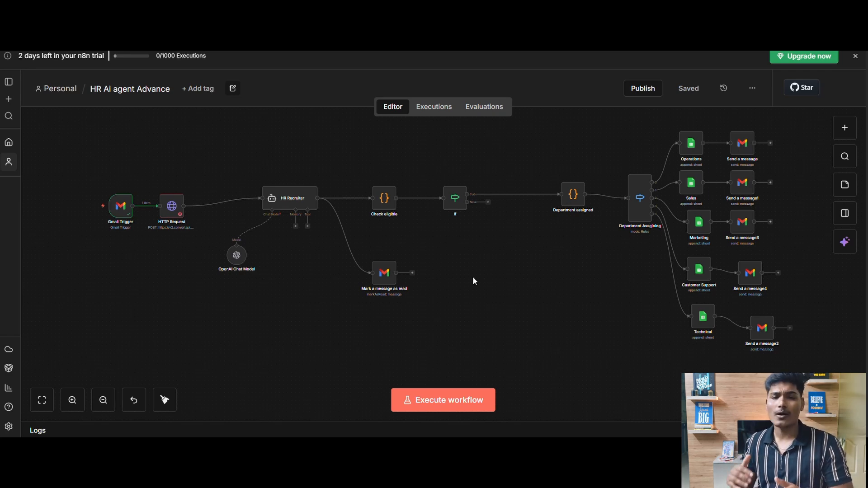
Step: Execute the HR Ai agent Advance workflow and look through the resume emails in the Gmail inbox while it runs
click(462, 400)
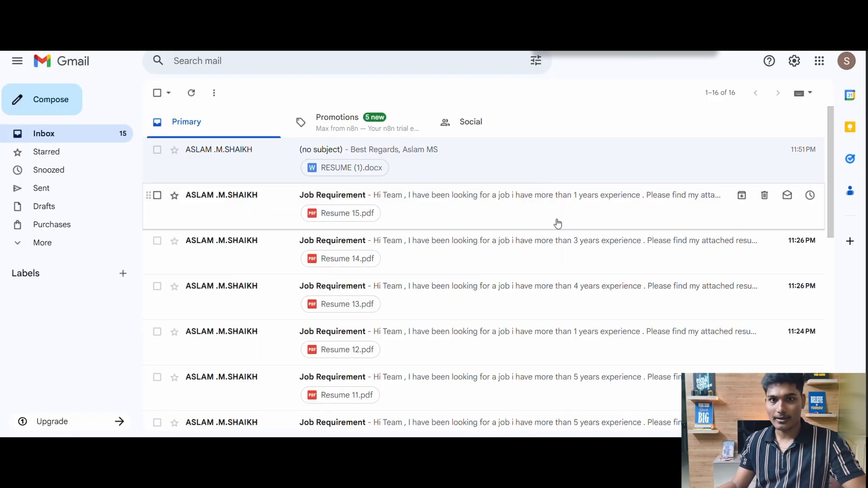
scroll(557, 225, down, 5)
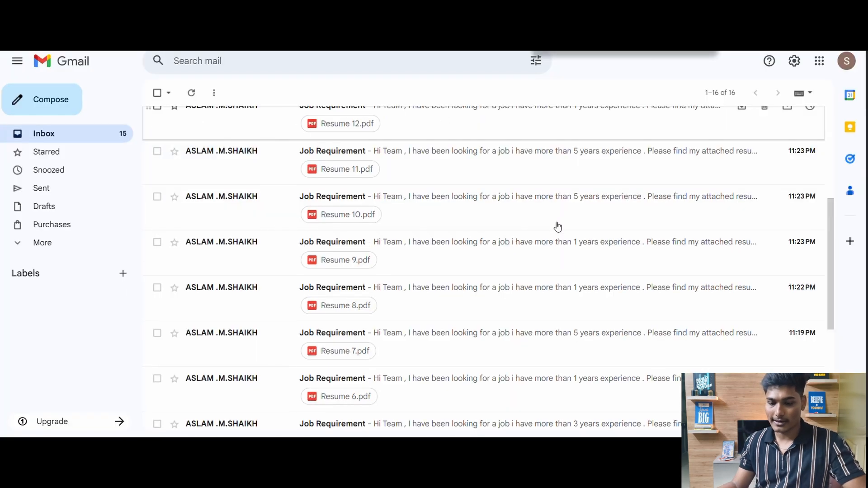
scroll(556, 227, up, 5)
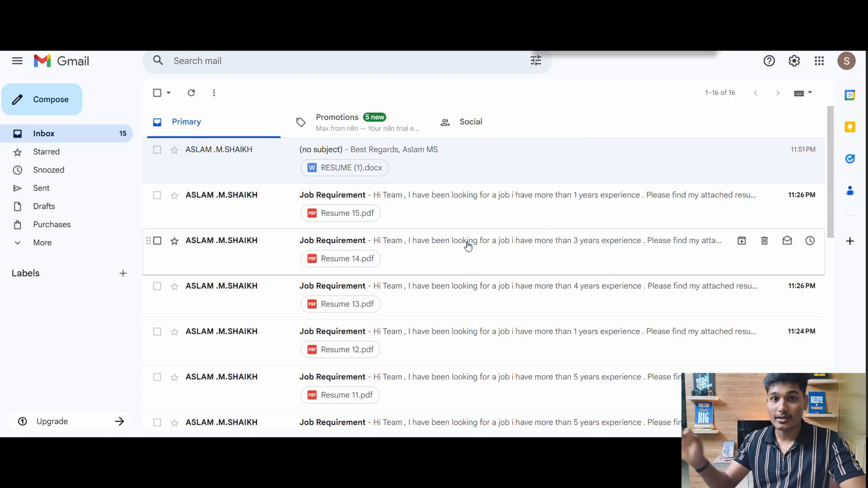
scroll(452, 249, down, 3)
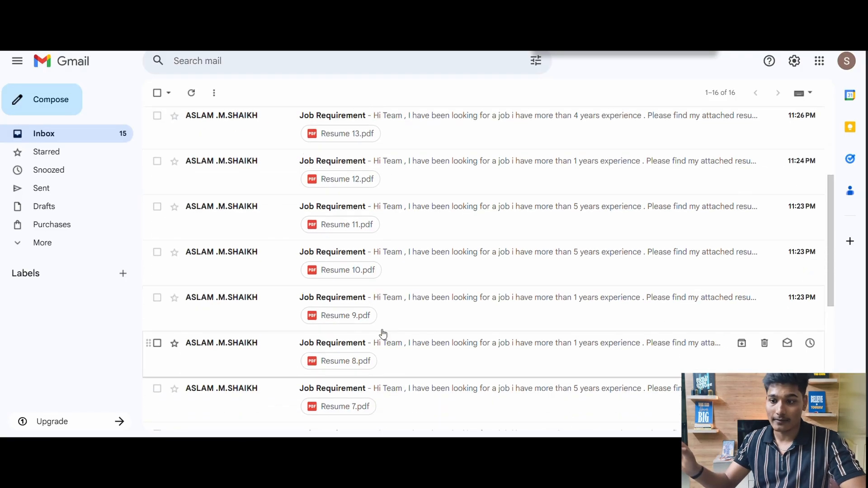
scroll(398, 298, up, 3)
scroll(410, 269, down, 10)
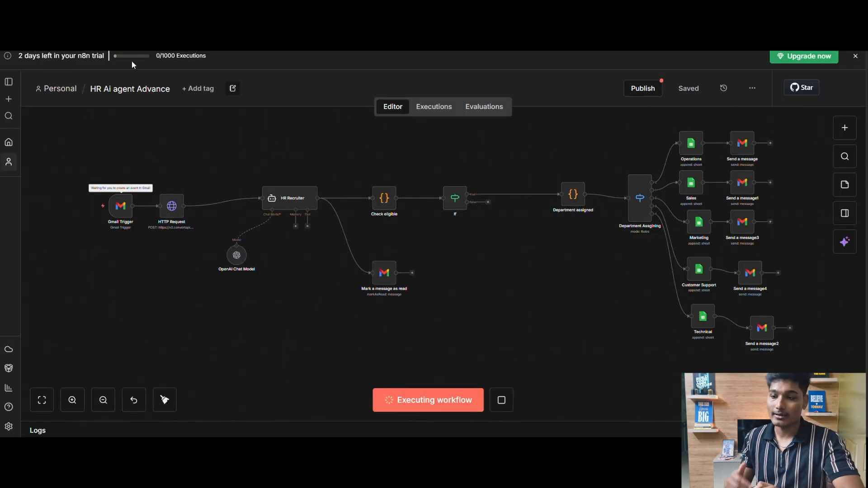
scroll(247, 295, up, 3)
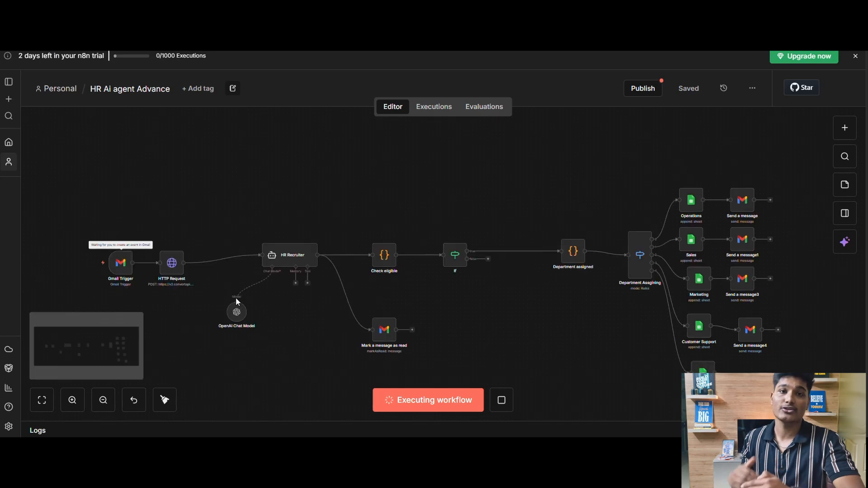
scroll(452, 278, down, 3)
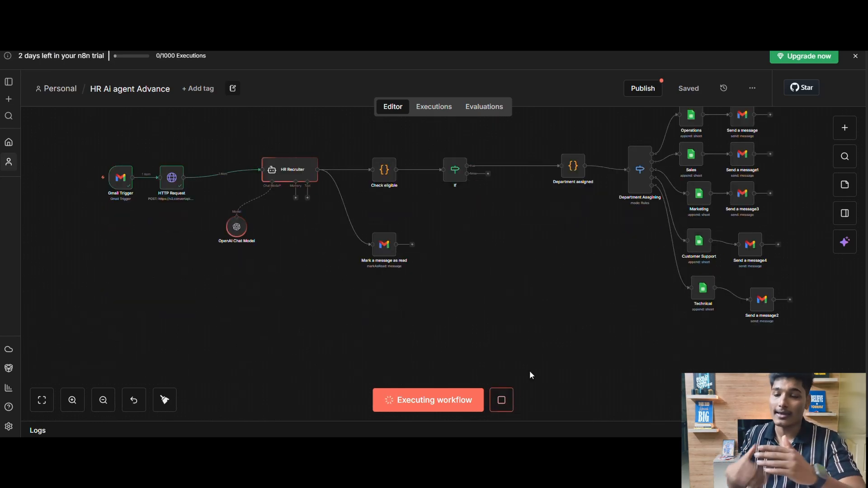
scroll(581, 346, up, 1)
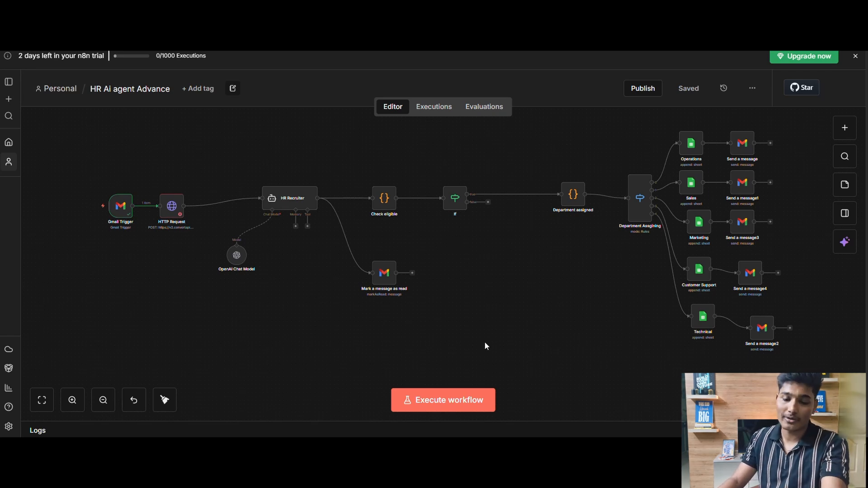
Step: Run the workflow again, check the inbox's Job Requirement emails down to the oldest resume, and return to the workflow canvas
click(462, 401)
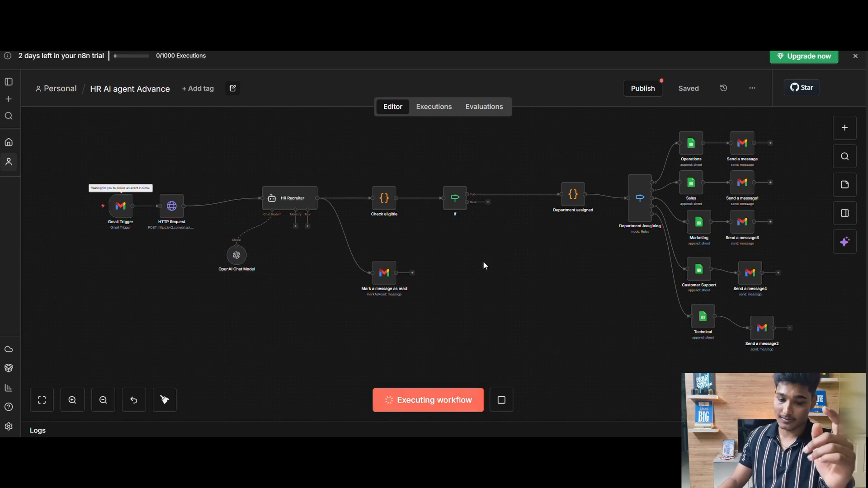
click(561, 10)
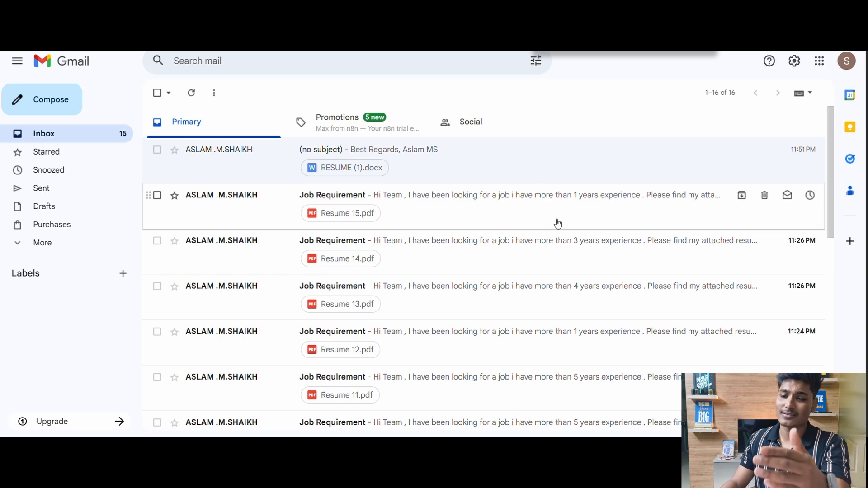
scroll(558, 224, down, 5)
scroll(557, 226, up, 5)
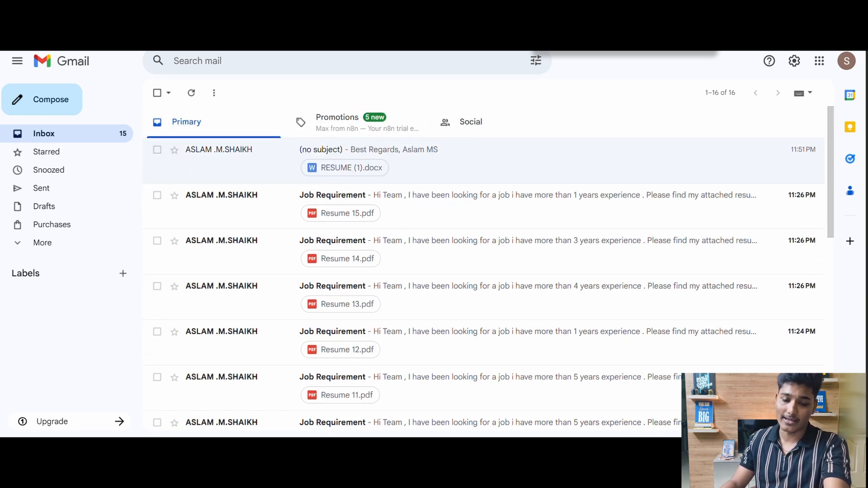
click(175, 9)
click(561, 10)
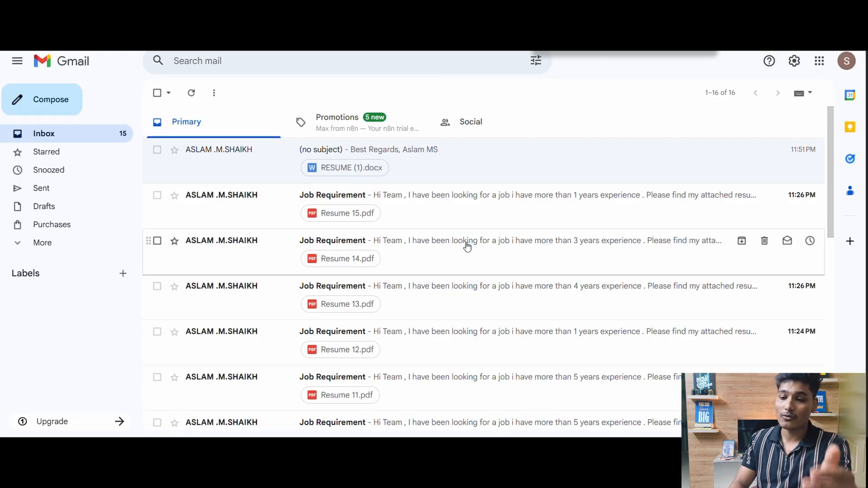
scroll(466, 244, down, 3)
scroll(364, 300, down, 7)
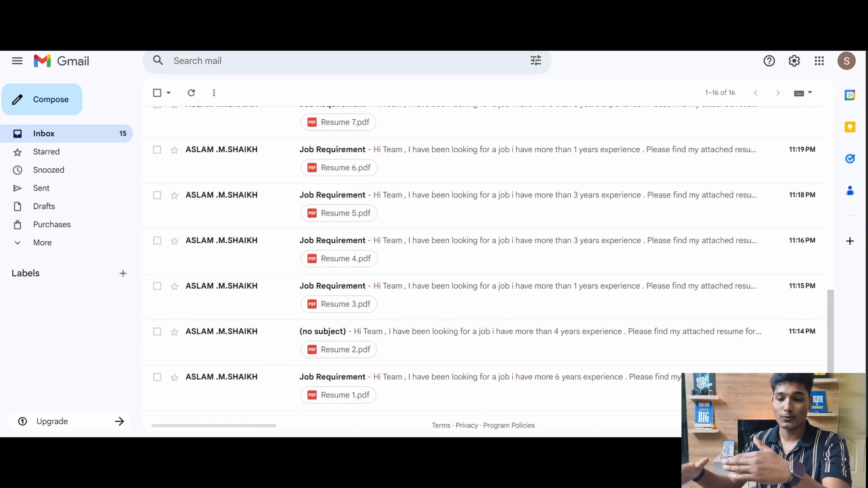
click(175, 10)
scroll(236, 300, down, 5)
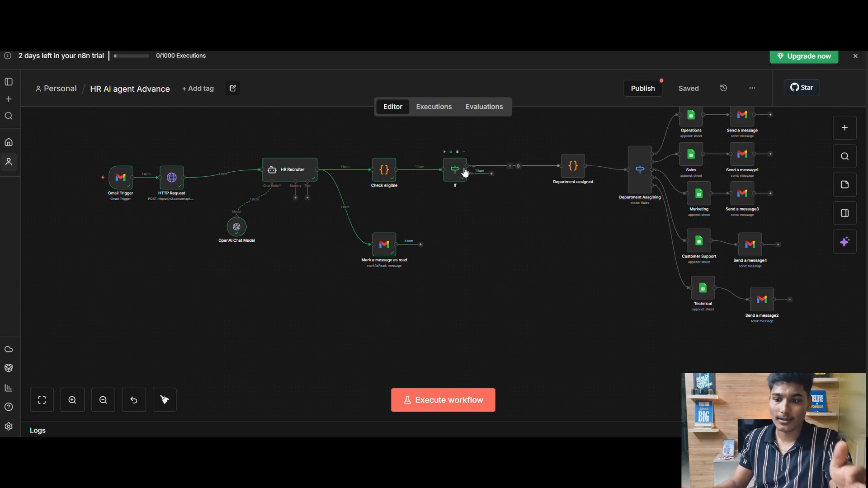
Step: Review the Operations, Sales, Marketing, Technical and Customer_Support_ sheets of the HR Department Series spreadsheet
click(457, 10)
click(358, 297)
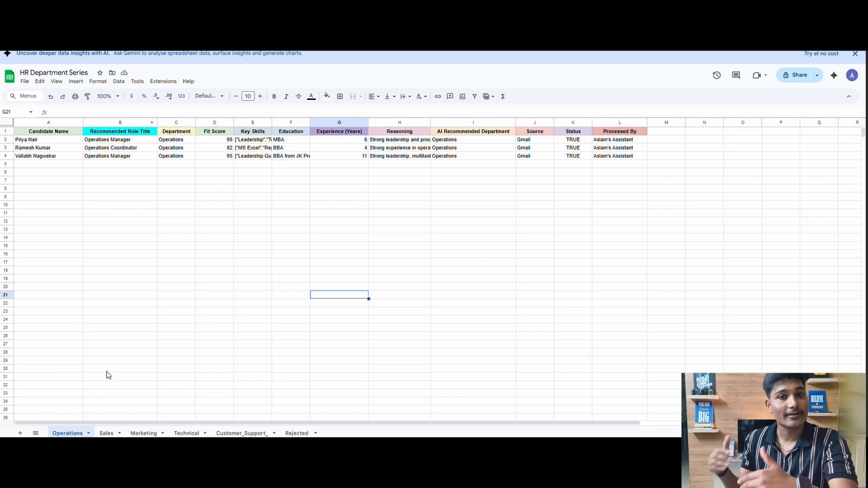
click(107, 433)
click(144, 433)
click(186, 433)
click(219, 433)
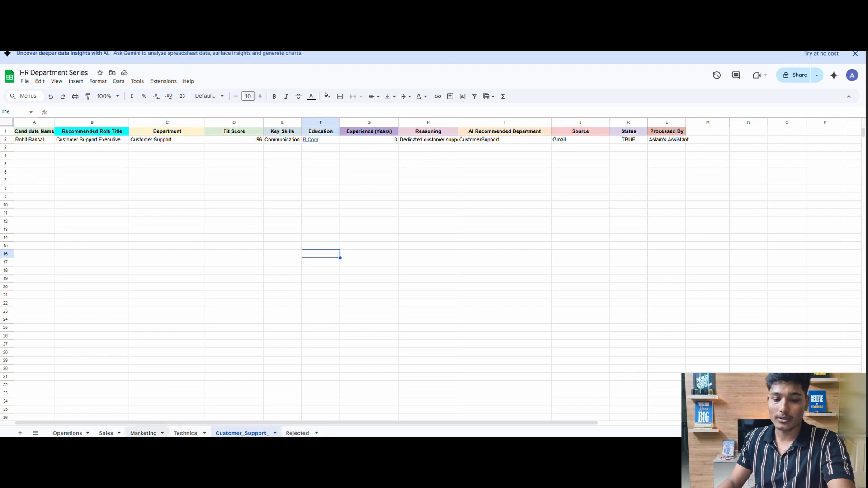
click(53, 433)
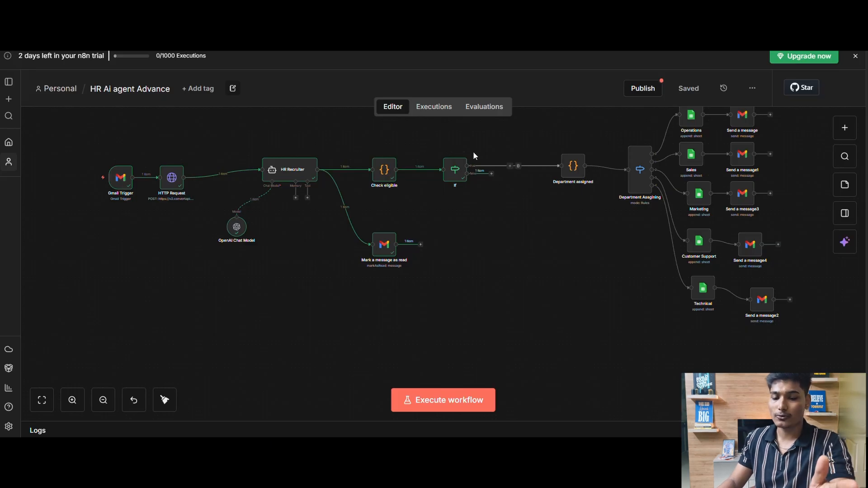
Step: Open the If node and examine the shortlisting reason in its False Branch output
double_click(457, 177)
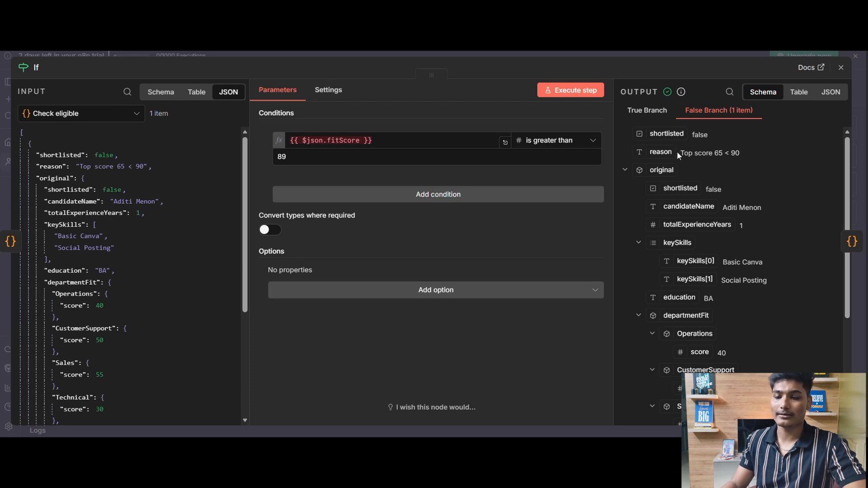
drag(677, 153, 744, 156)
click(728, 167)
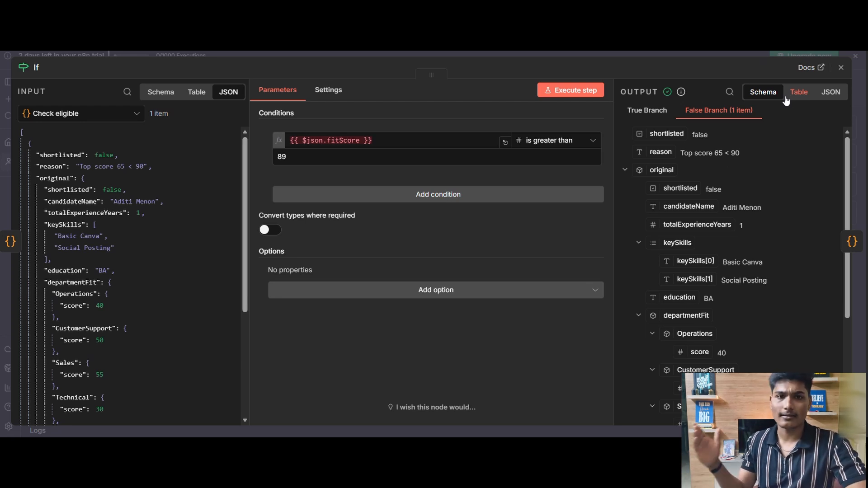
Step: Switch to Gmail to check the sent and received job application emails, then return to n8n and close the If node
click(653, 4)
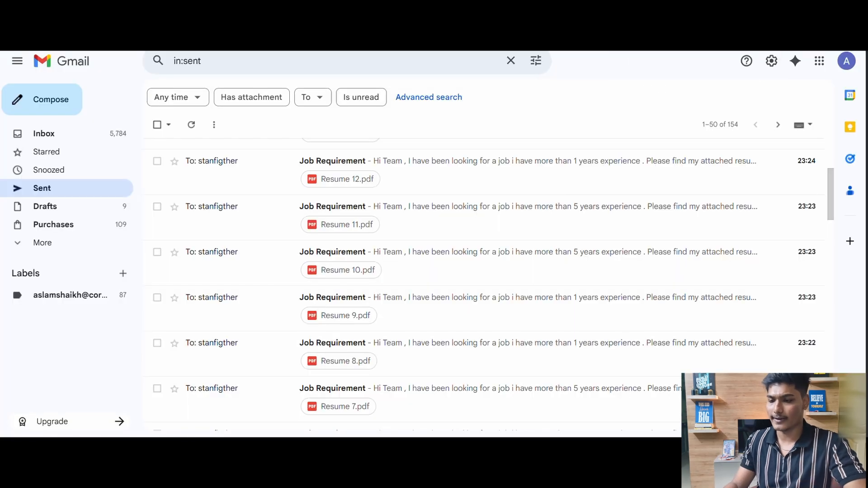
click(577, 5)
scroll(428, 204, up, 6)
scroll(428, 205, up, 3)
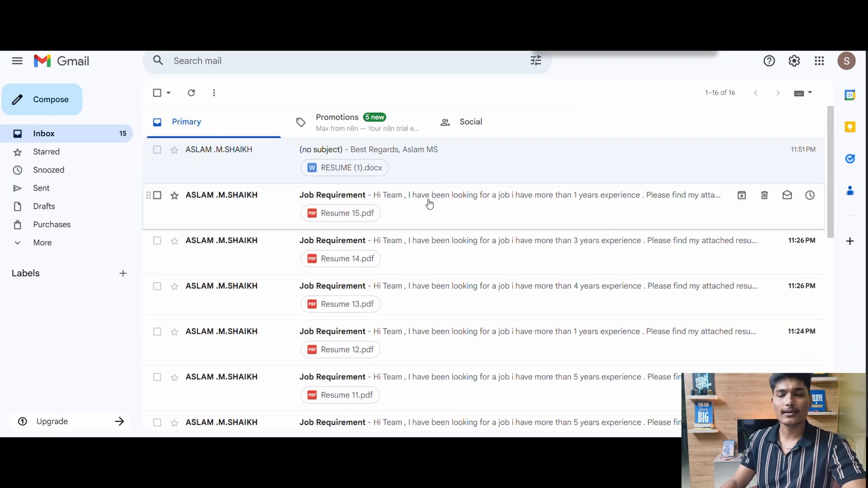
click(57, 194)
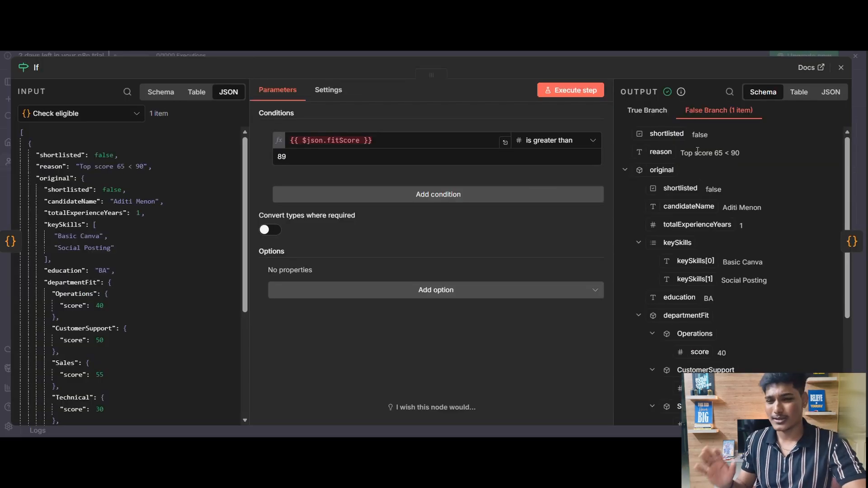
click(840, 68)
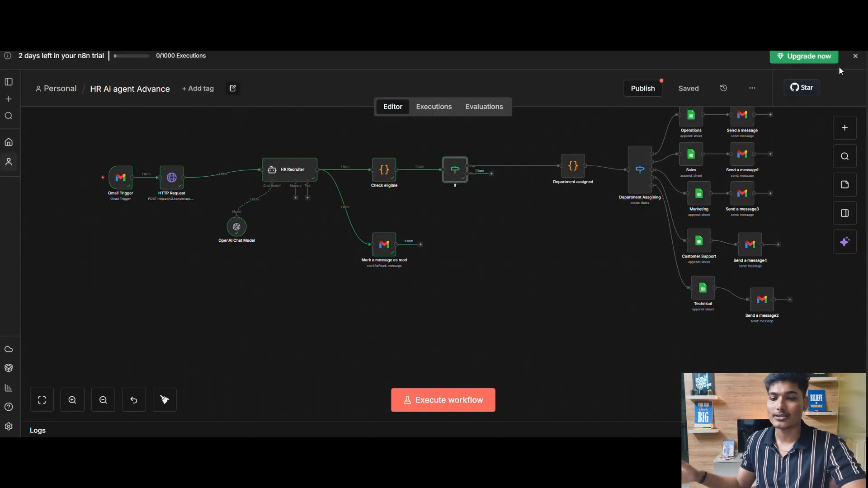
Step: Add a Google Sheets "Append row in sheet" node to the If node's false output and show its input as Schema
click(491, 174)
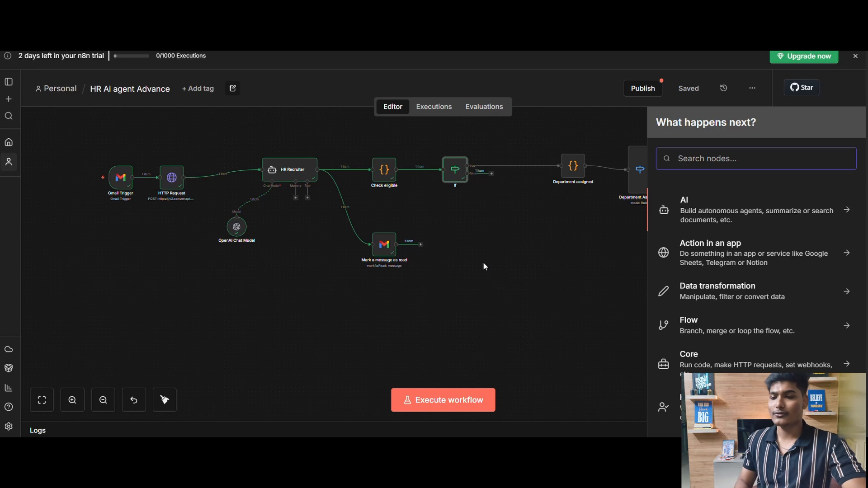
text(goo)
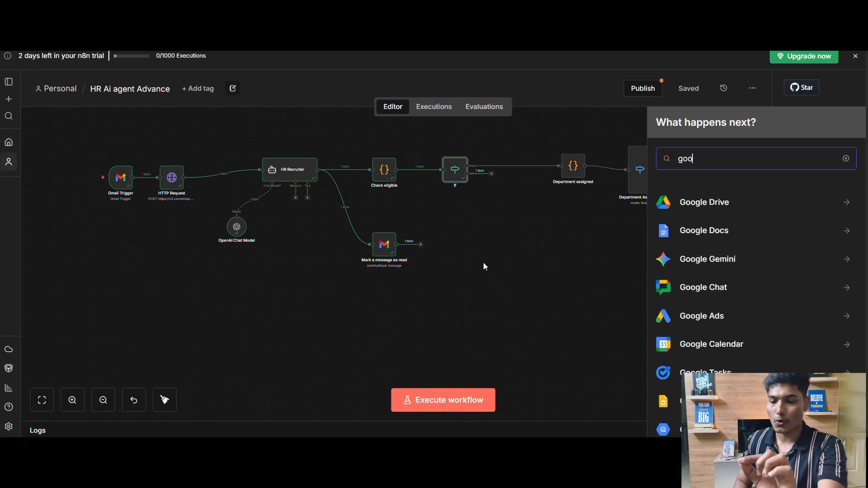
scroll(759, 303, down, 5)
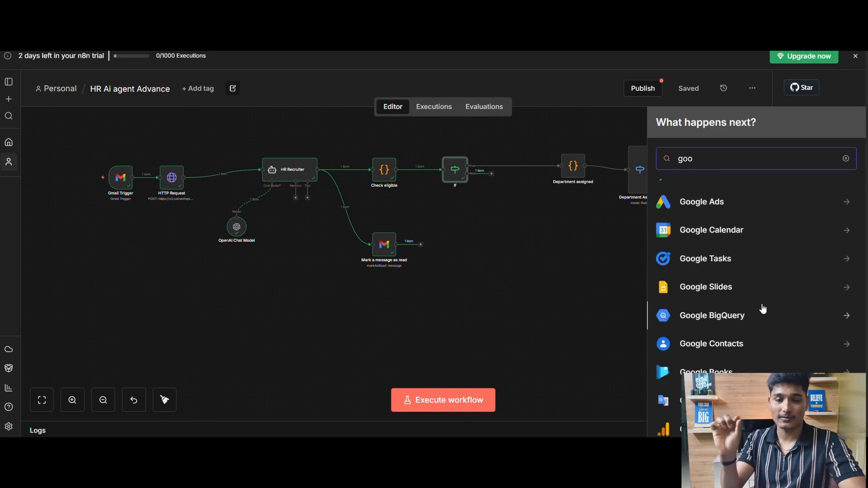
click(749, 318)
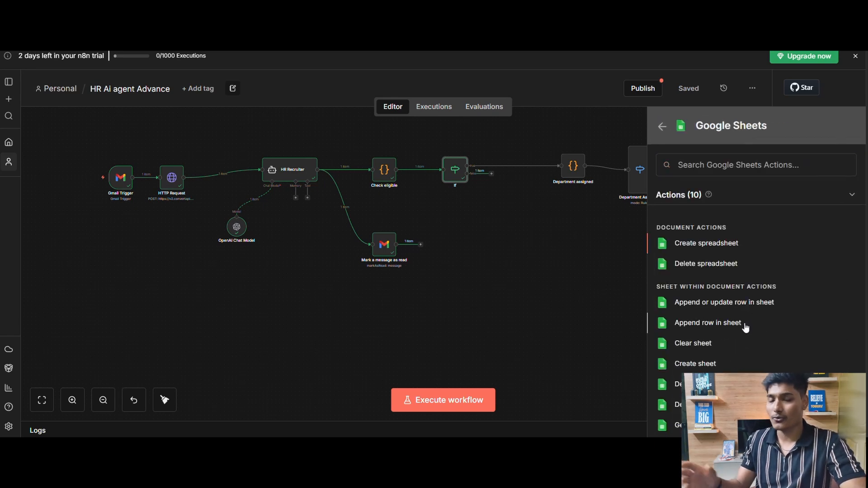
click(708, 323)
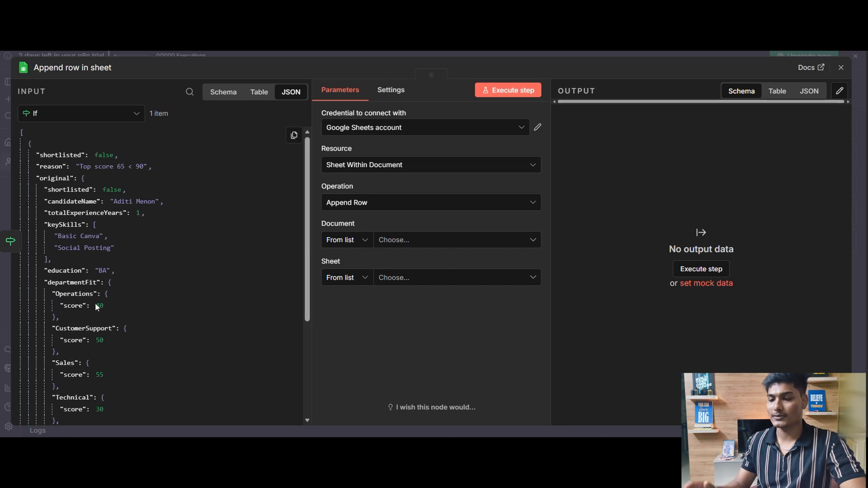
click(223, 92)
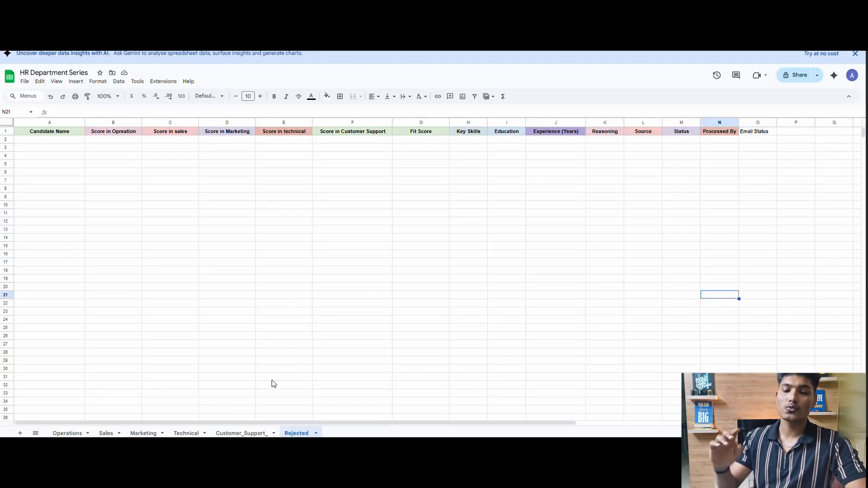
Step: Examine the Rejected sheet's column headers, from Candidate Name through the department scores to Fit Score
click(116, 303)
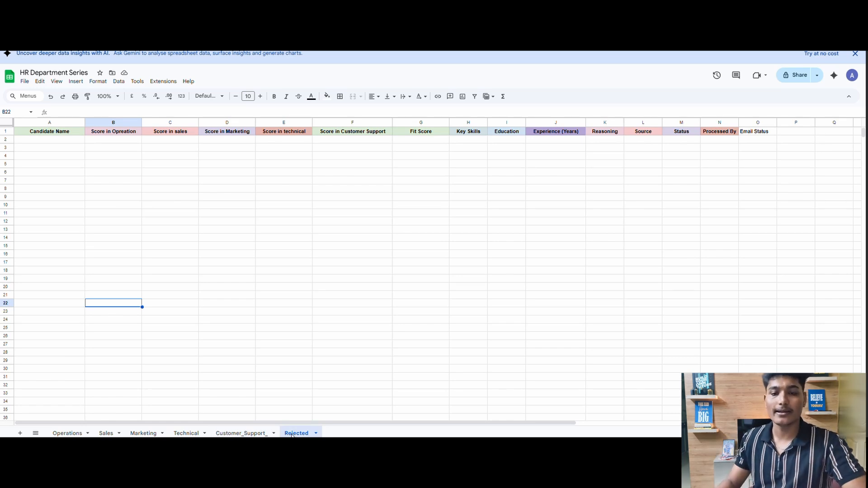
click(32, 132)
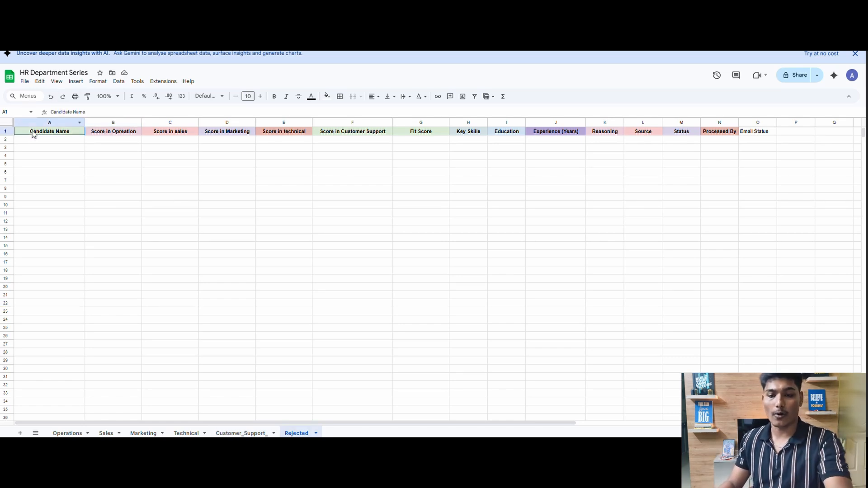
click(118, 134)
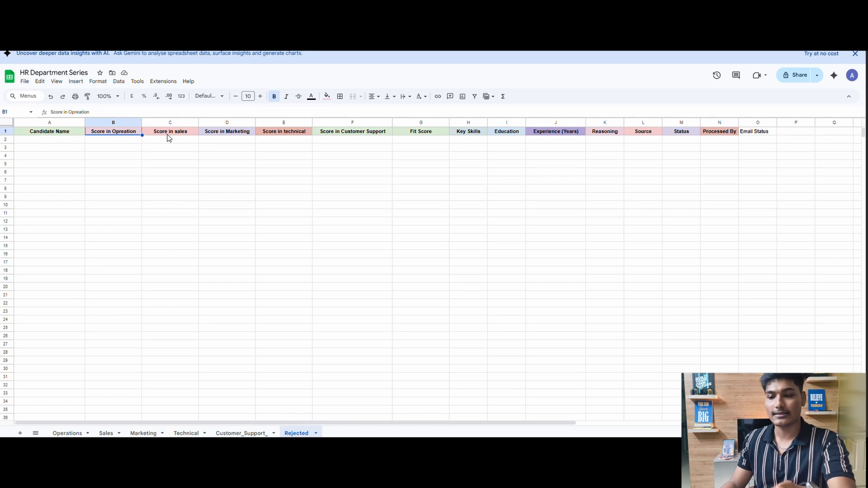
click(171, 137)
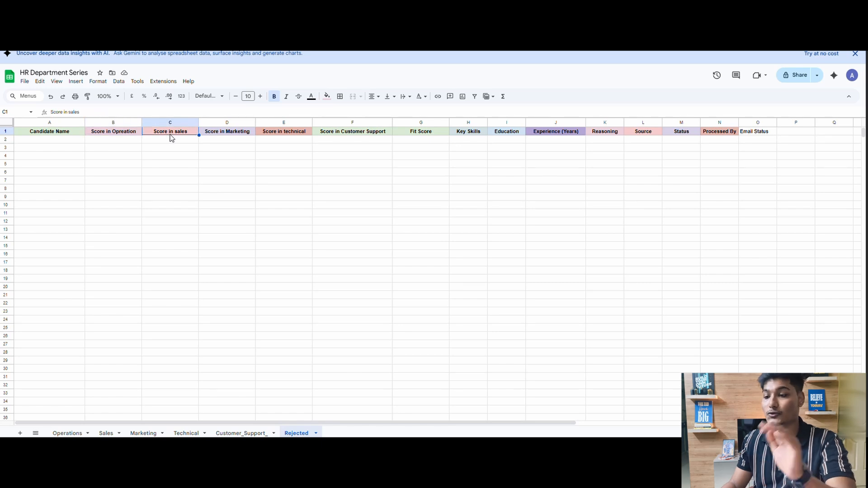
click(216, 136)
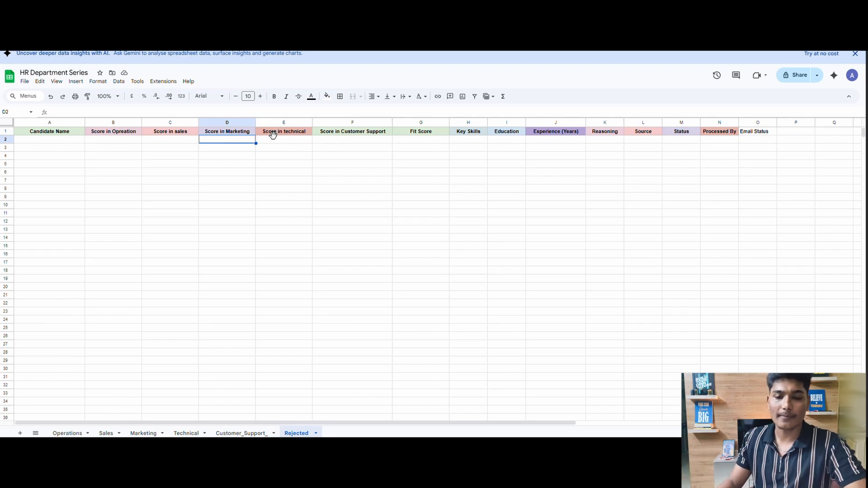
click(343, 141)
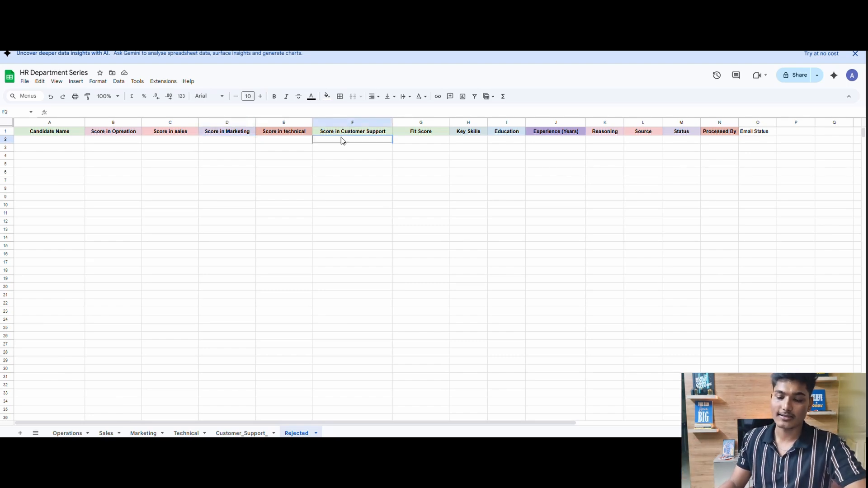
click(405, 142)
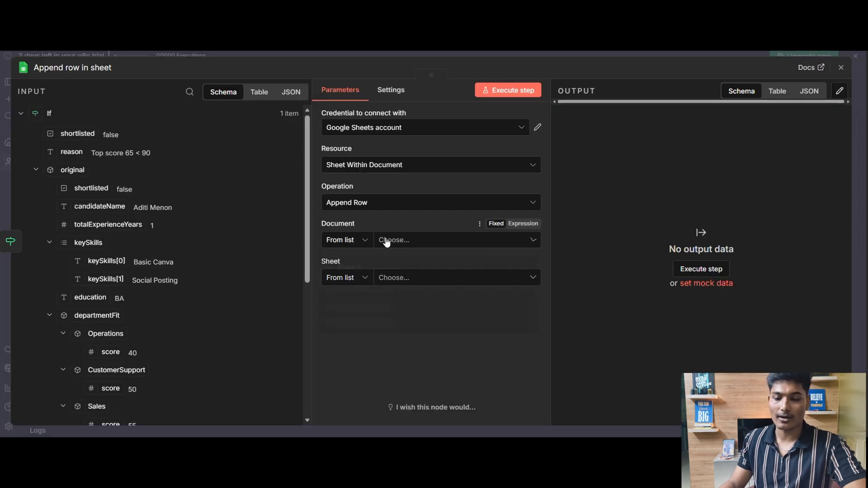
Step: In n8n, set the Append row node's document to HR Department Series and its sheet to Rejected
click(386, 242)
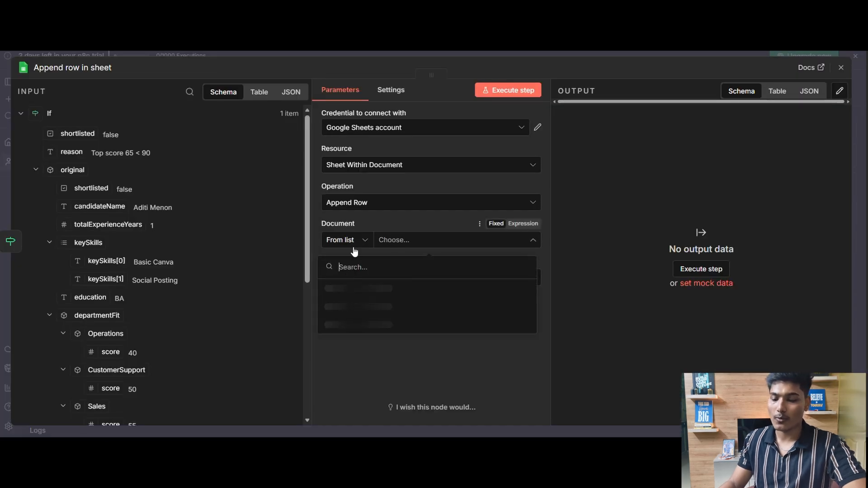
click(360, 286)
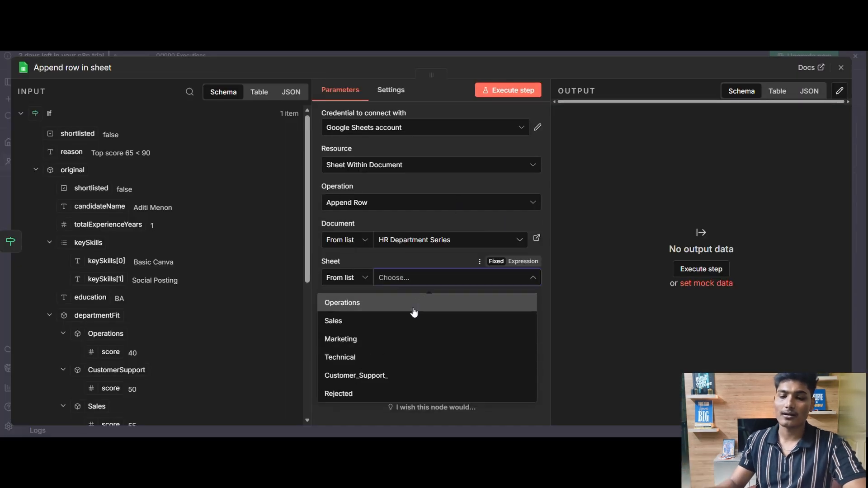
click(376, 396)
Step: Map candidateName to Candidate Name, and the Operations and Sales scores to Score in Opreation and Score in sales
drag(100, 207, 389, 206)
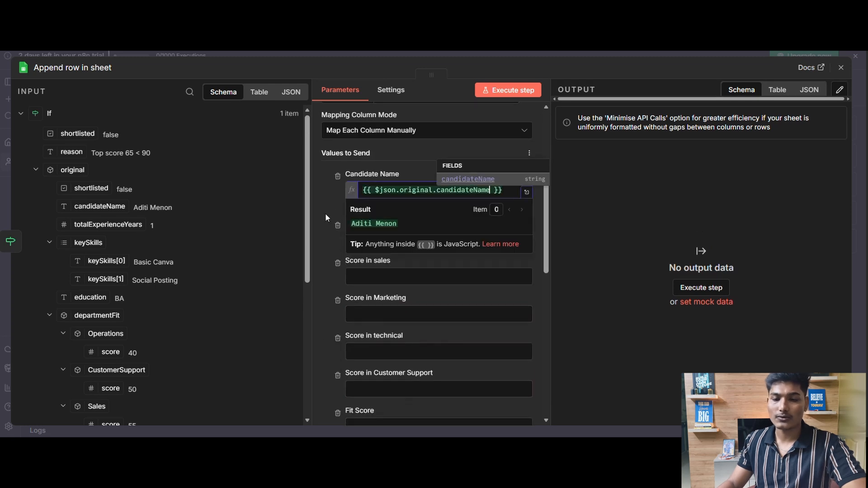
click(278, 225)
click(375, 242)
scroll(105, 228, down, 3)
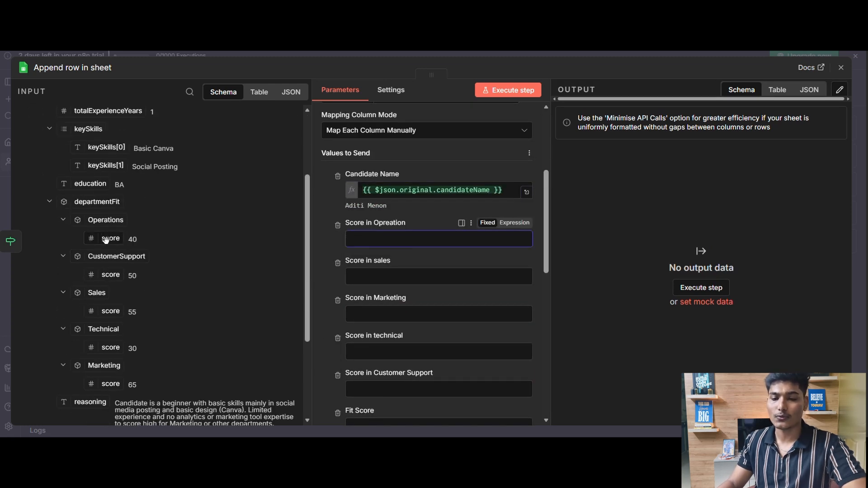
drag(106, 239, 434, 240)
drag(111, 311, 358, 299)
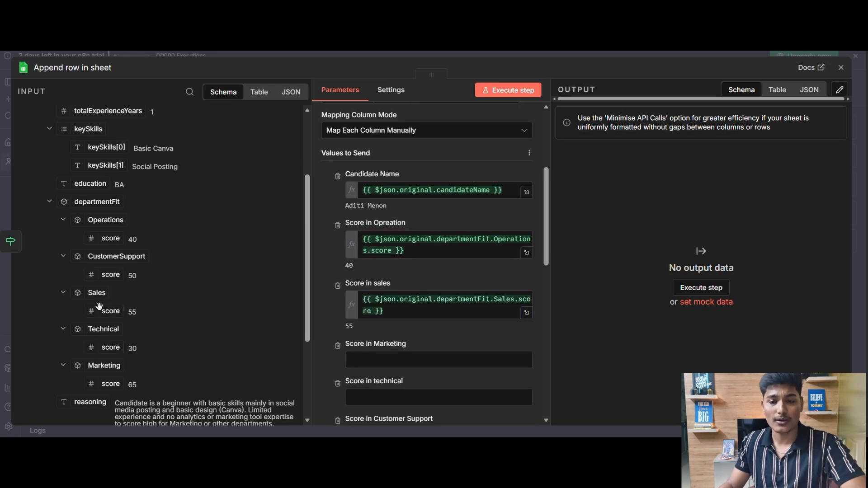
Step: Map the Marketing, Technical and CustomerSupport scores to the Score in Marketing, Score in technical and Score in Customer Support columns
drag(111, 389, 406, 359)
drag(110, 384, 359, 360)
scroll(397, 272, down, 4)
drag(108, 346, 398, 250)
drag(111, 275, 389, 311)
scroll(139, 296, down, 3)
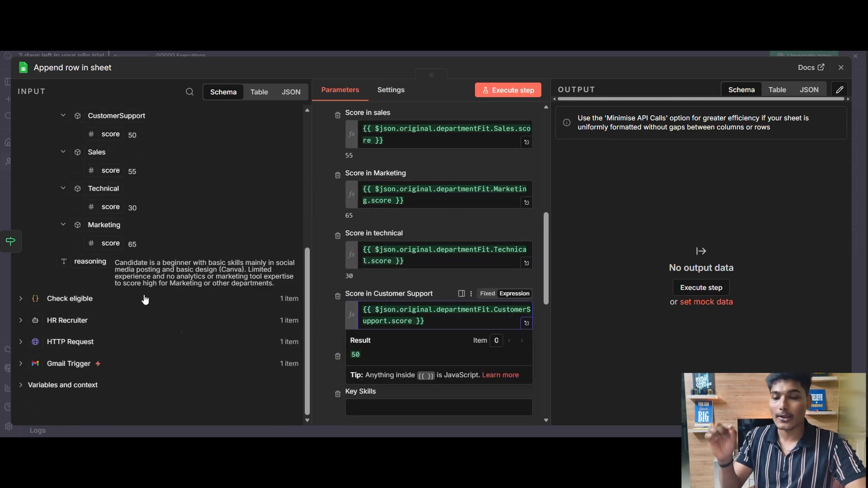
Step: Complete the assistant's name in the Processed By value and remove the Email Status column from the values to send
scroll(139, 296, up, 2)
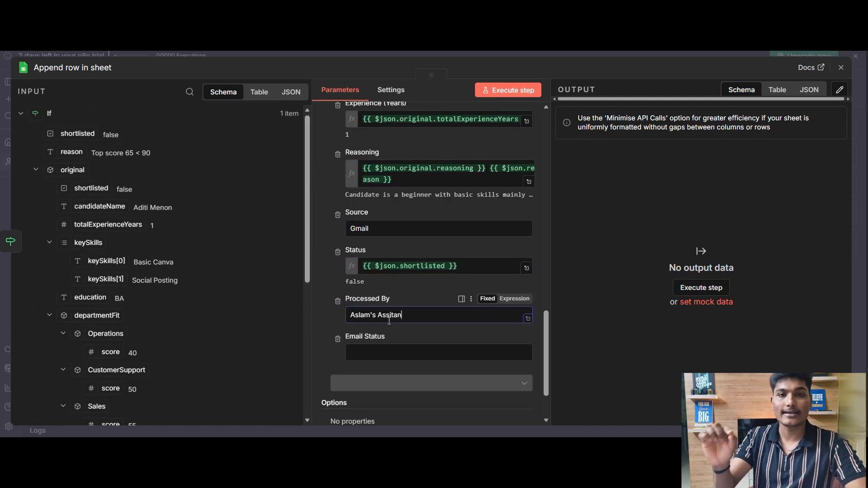
text(t)
click(337, 339)
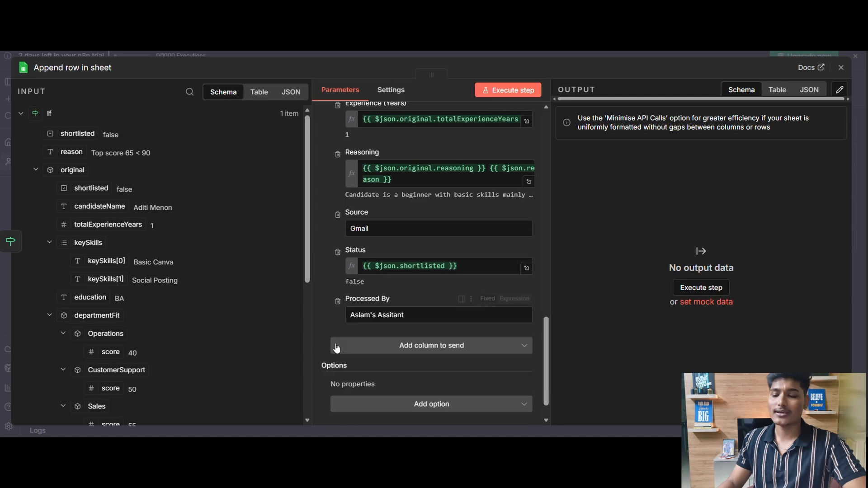
Step: Execute the append step and check the added candidate row in the Rejected sheet of HR Department Series
scroll(430, 327, up, 6)
click(509, 90)
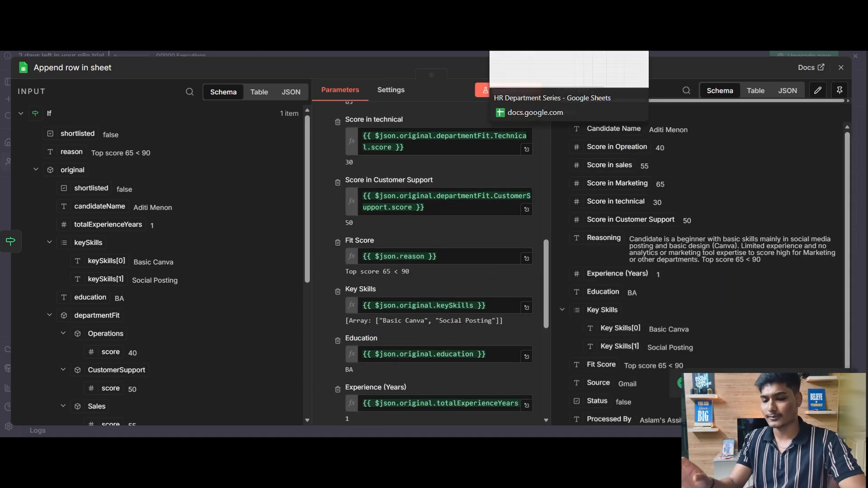
click(520, 9)
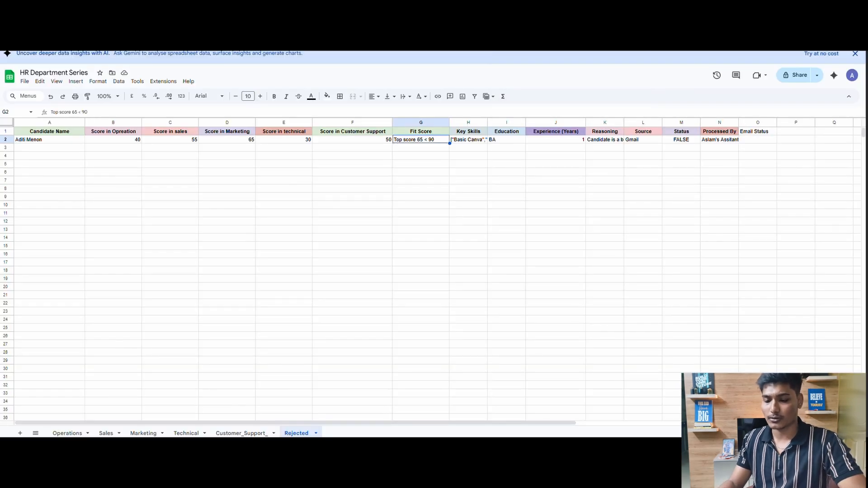
click(238, 260)
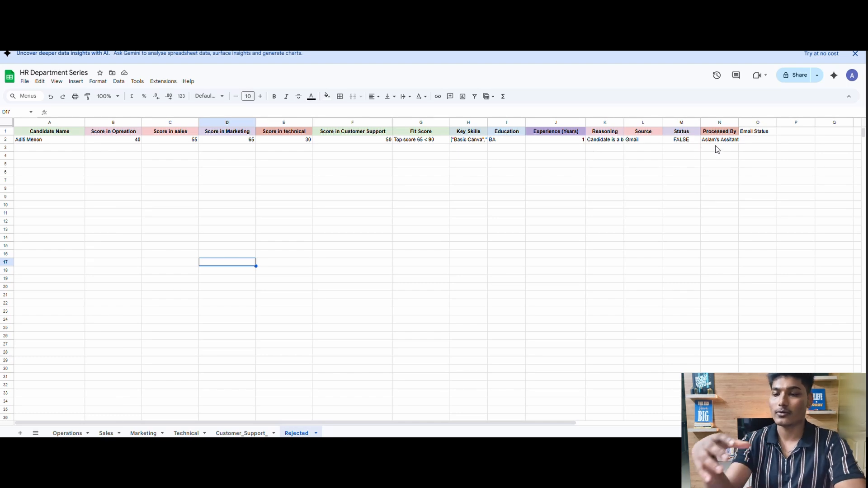
click(755, 141)
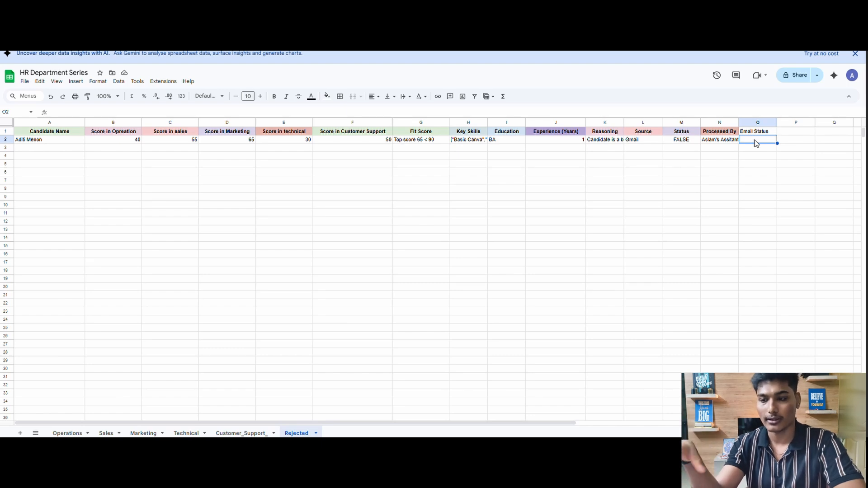
click(753, 233)
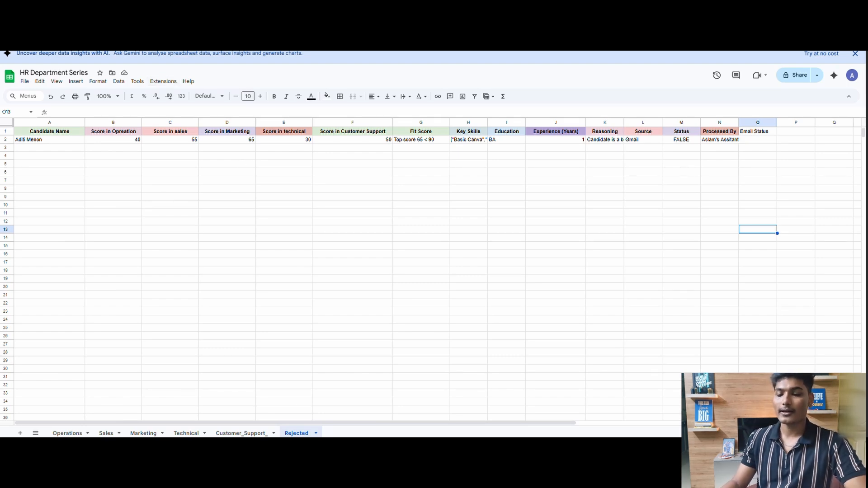
Step: Return to n8n, close the Append row in sheet node and move it lower on the canvas, below the If node
click(154, 49)
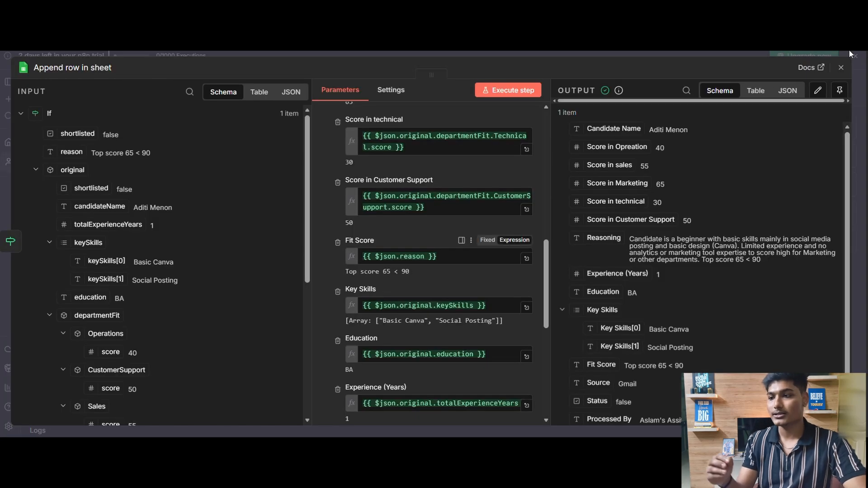
click(839, 69)
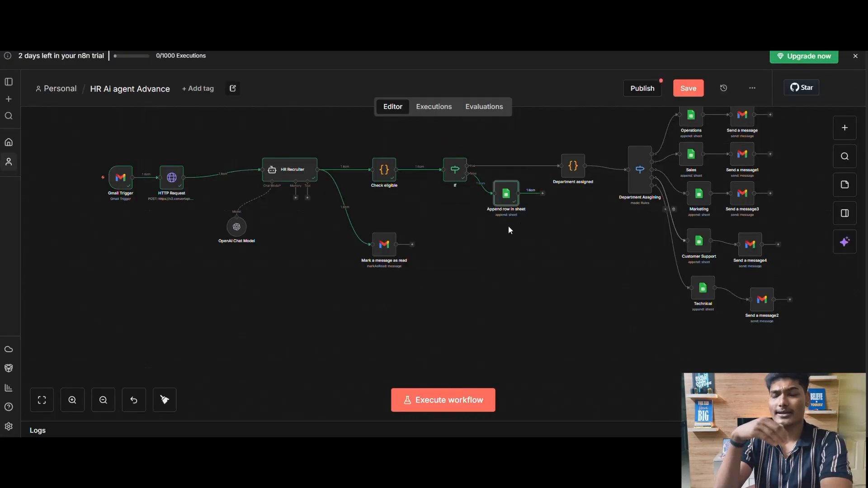
drag(506, 195, 490, 237)
Step: Add a Gmail "Send a message" node after the Append row in sheet node
click(526, 237)
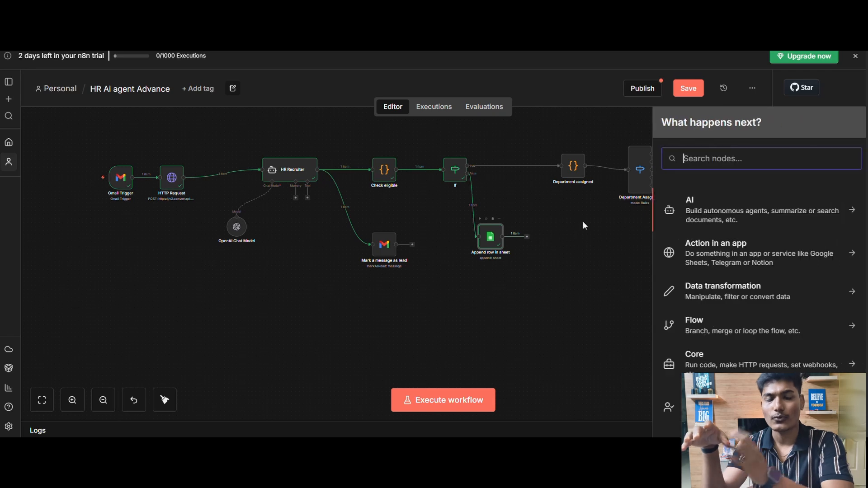
text(gmail)
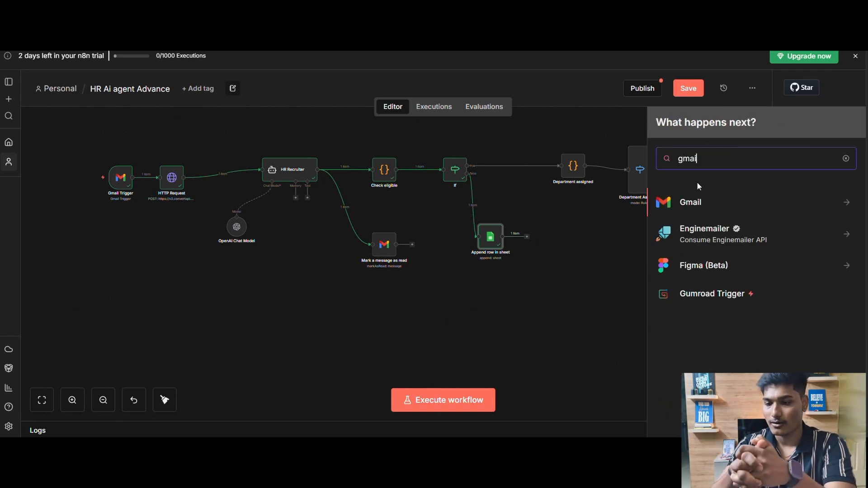
key(Return)
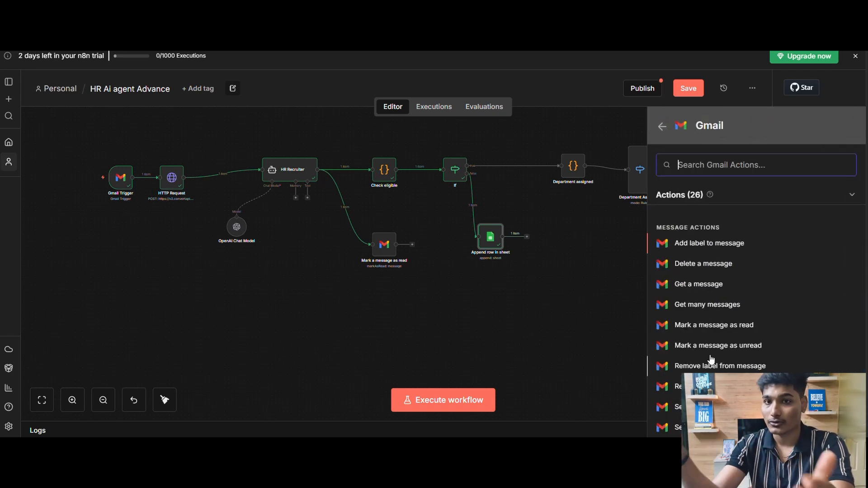
text(sen)
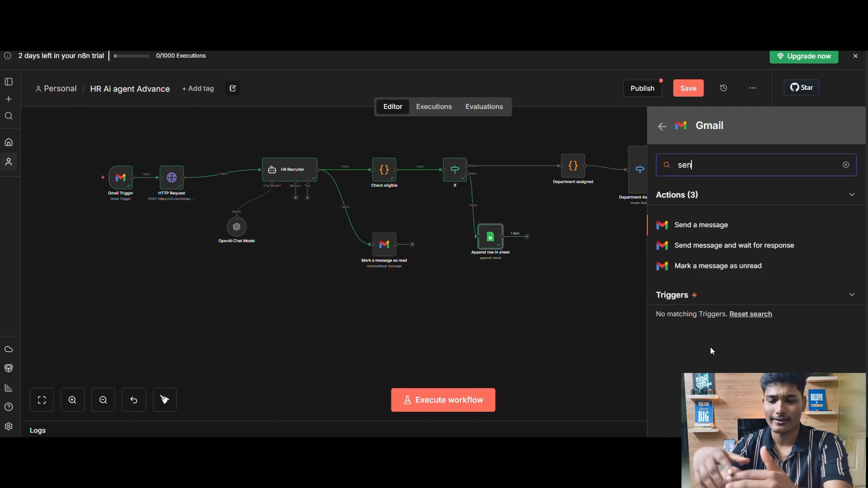
click(704, 230)
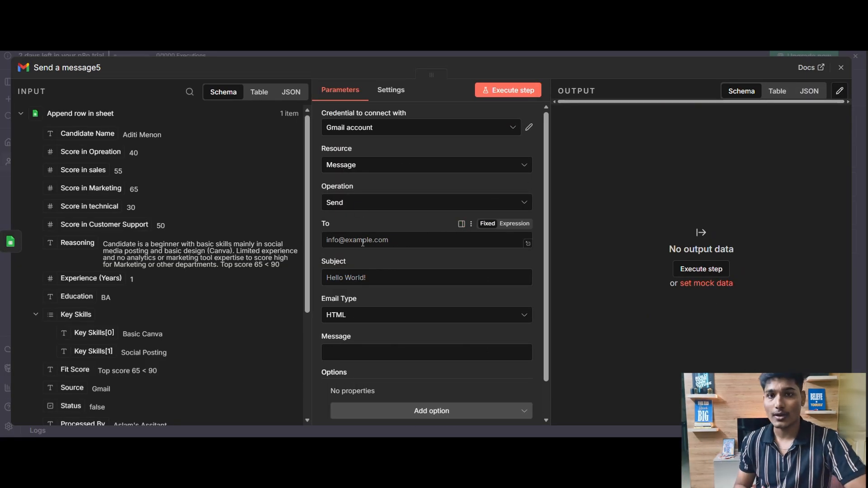
Step: Map the Gmail Trigger's from header to the message's To field
scroll(181, 226, down, 10)
drag(82, 149, 380, 244)
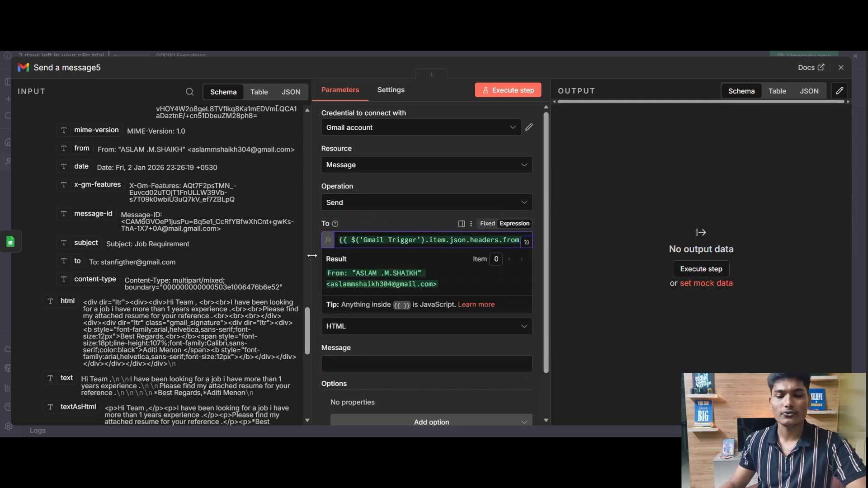
click(315, 264)
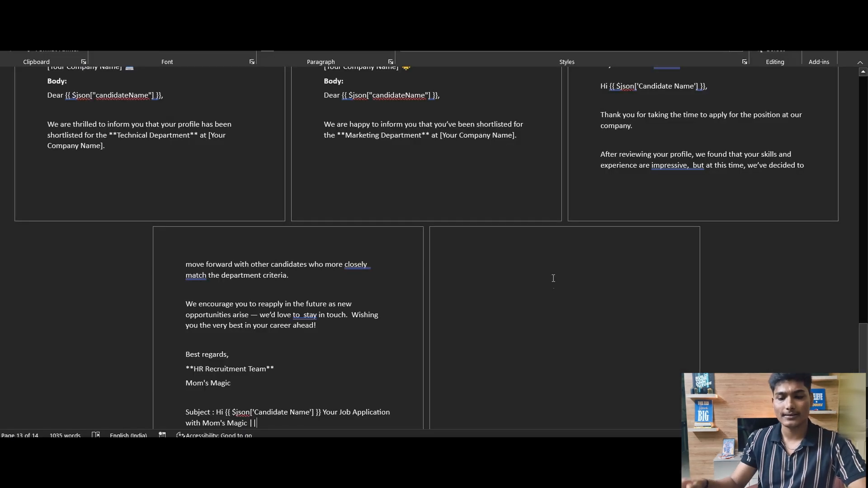
Step: Copy the "Your Job Application with Mom's Magic" subject line from the Word document into the message's Subject and check its expression preview
scroll(289, 271, down, 2)
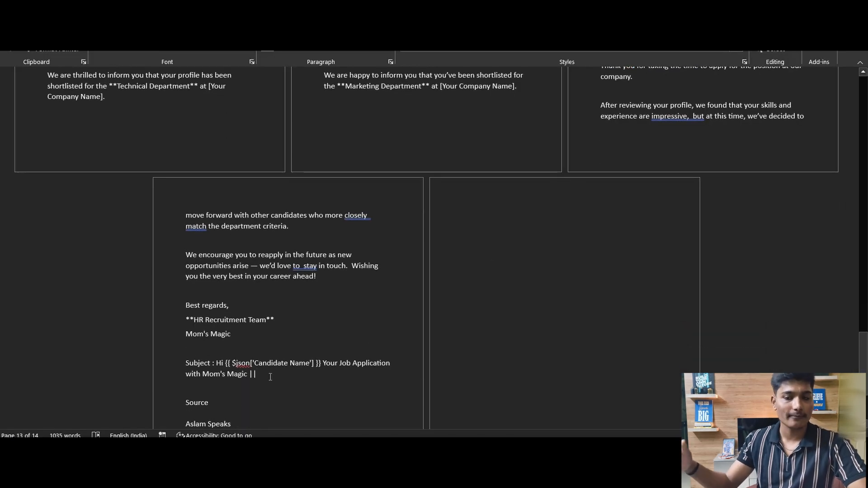
double_click(169, 360)
key(ctrl+c)
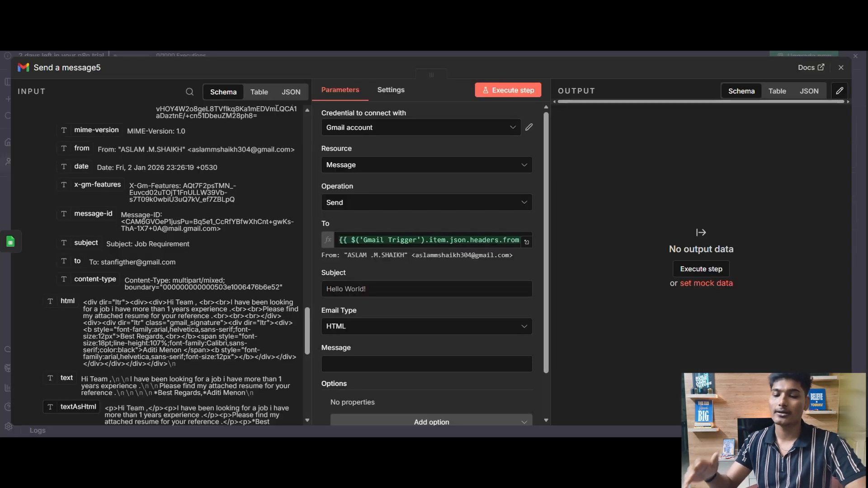
click(384, 288)
key(ctrl+v)
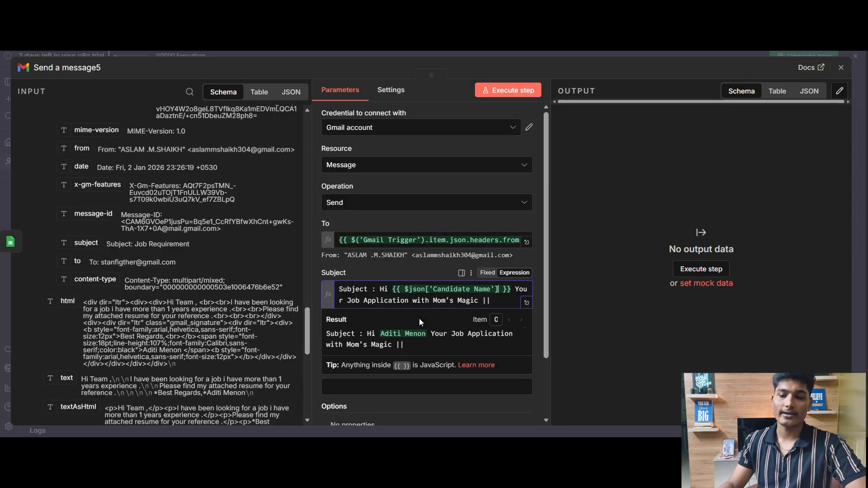
click(526, 302)
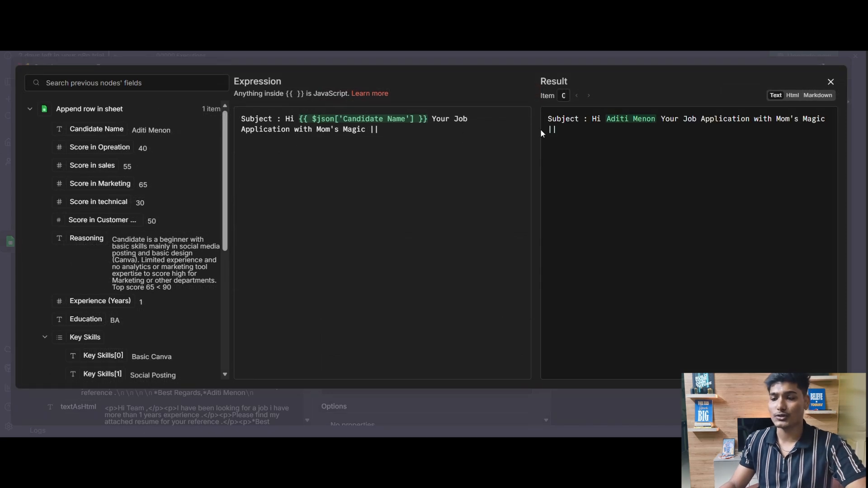
click(830, 82)
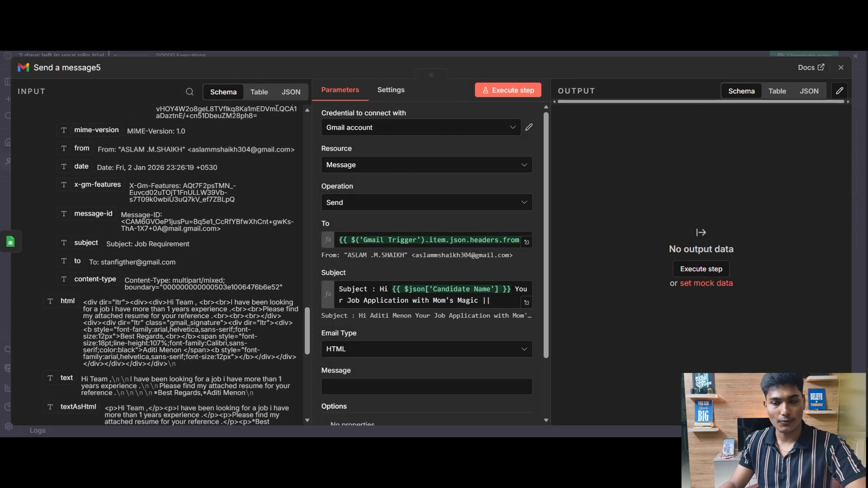
Step: Copy the rejection email body from the Word document into the Gmail node's Message field
click(40, 405)
drag(253, 336, 595, 87)
click(533, 473)
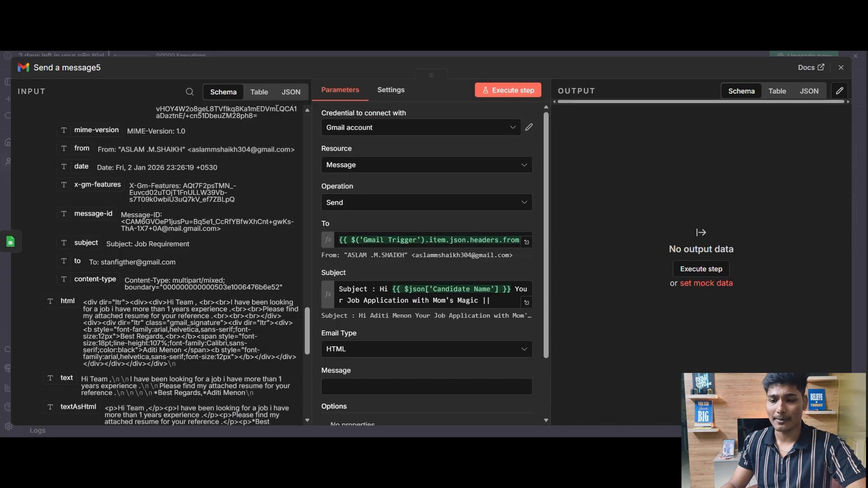
click(378, 388)
key(ctrl+v)
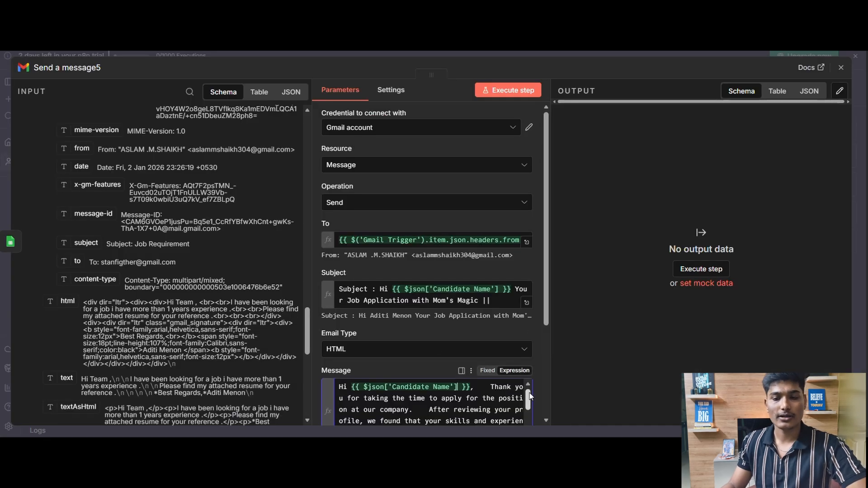
Step: In the Message's expanded expression editor, insert blank lines between the candidate greeting and the "Thank you for taking the time" paragraph
scroll(515, 357, down, 3)
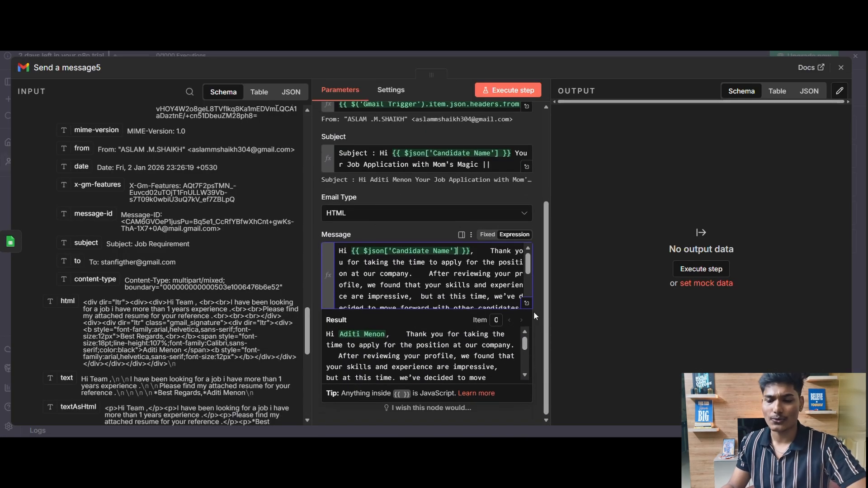
click(526, 304)
click(406, 119)
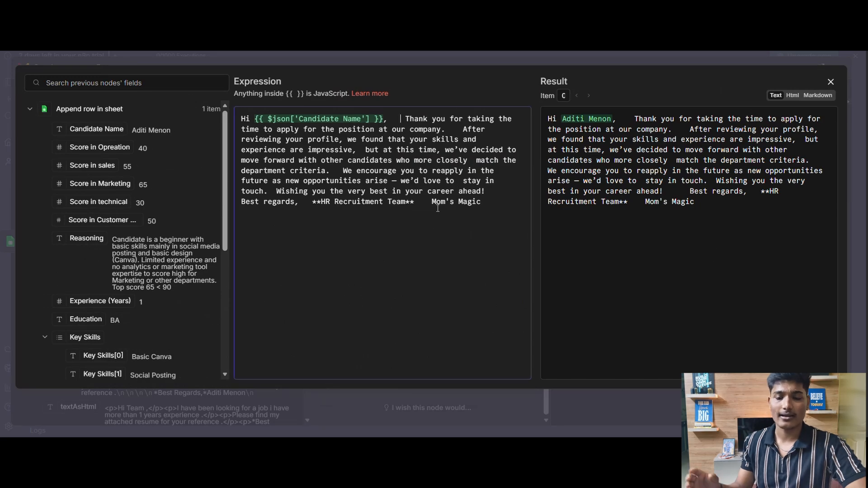
key(Return)
key(Return)
key(Return)
key(Return)
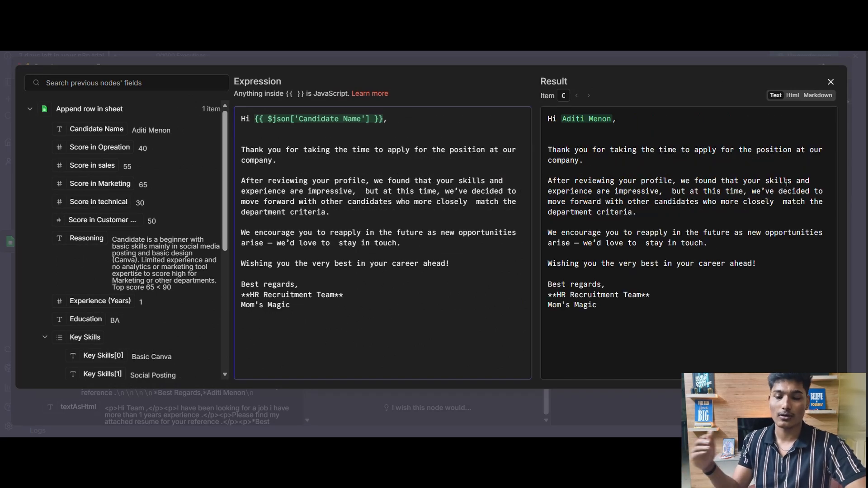
click(831, 81)
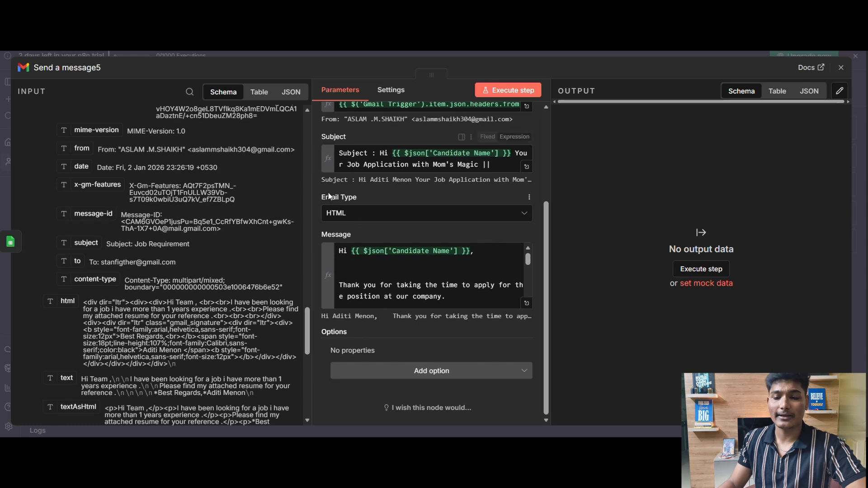
Step: Set the Email Type to Text and add the Append n8n Attribution option, turned off
click(357, 214)
click(360, 239)
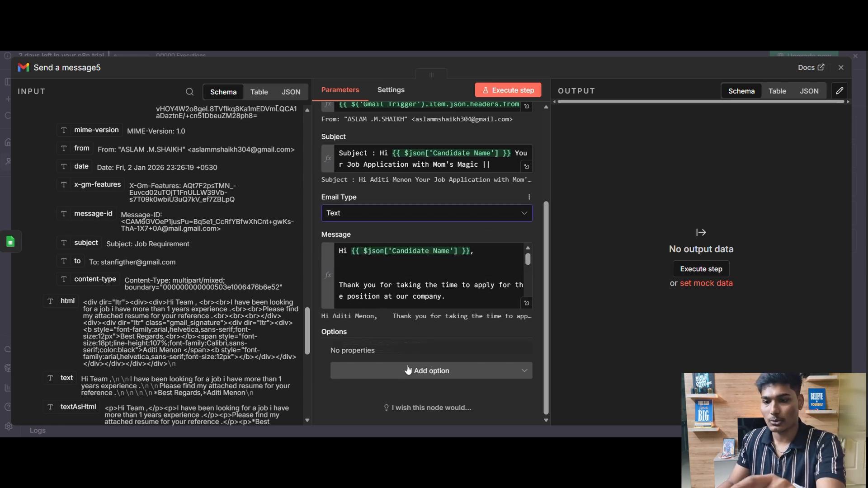
click(394, 376)
click(362, 227)
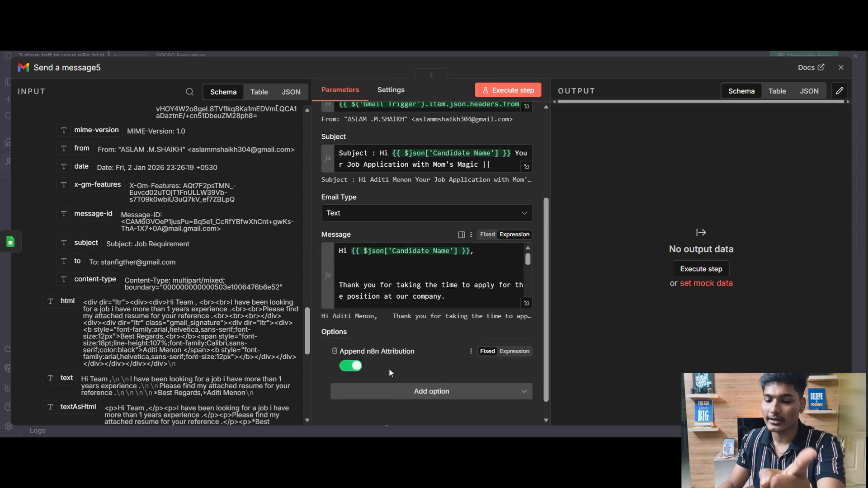
click(351, 366)
Step: Execute the Gmail node and open the newly delivered rejection email in the Gmail inbox
click(527, 86)
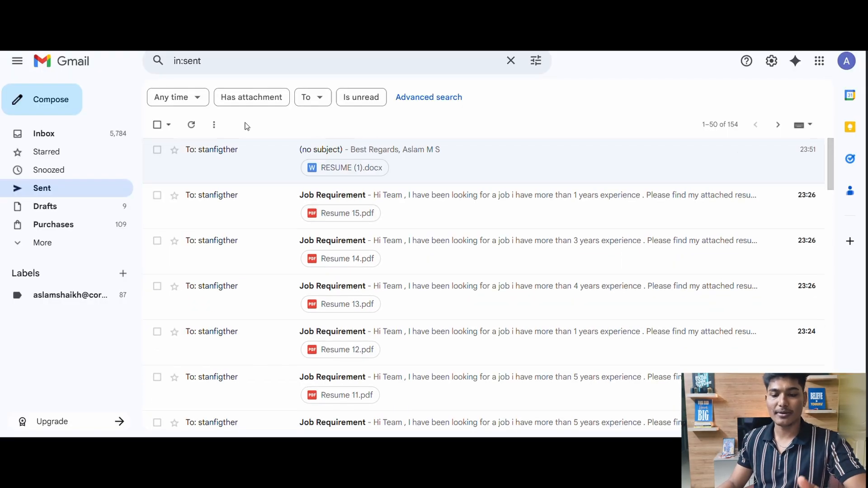
click(75, 135)
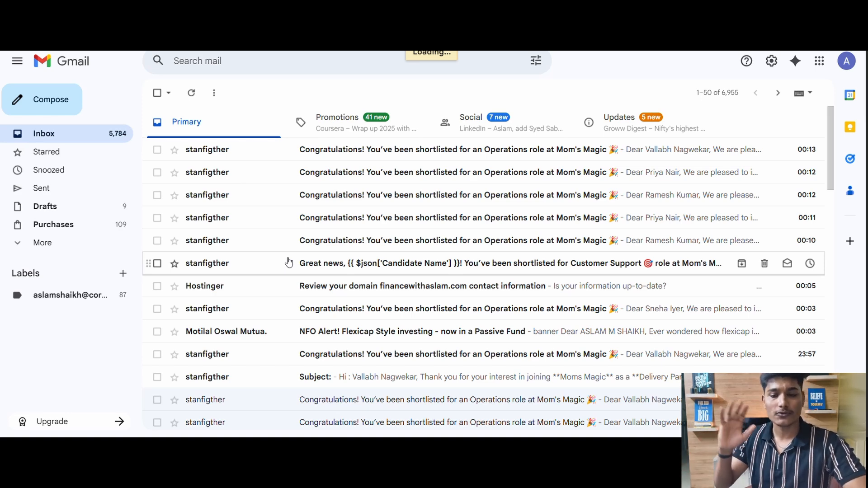
click(384, 150)
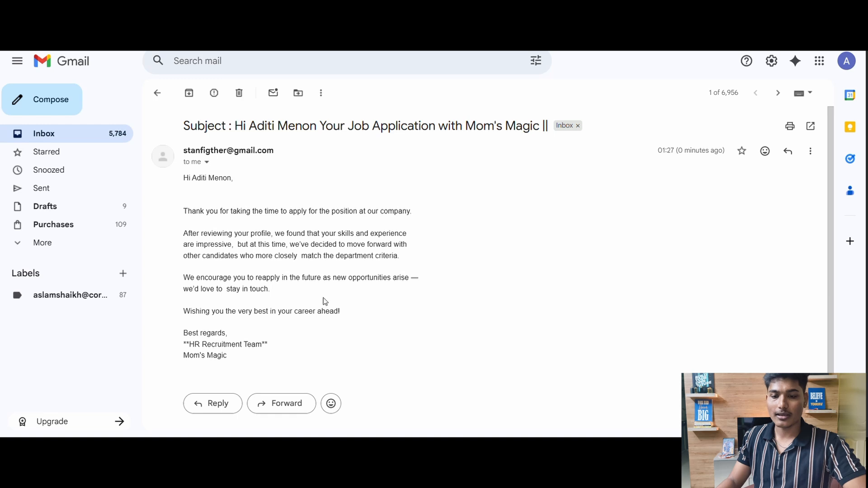
Step: Examine the received rejection email's subject, greeting, body layout and signature
drag(247, 365, 155, 180)
click(461, 284)
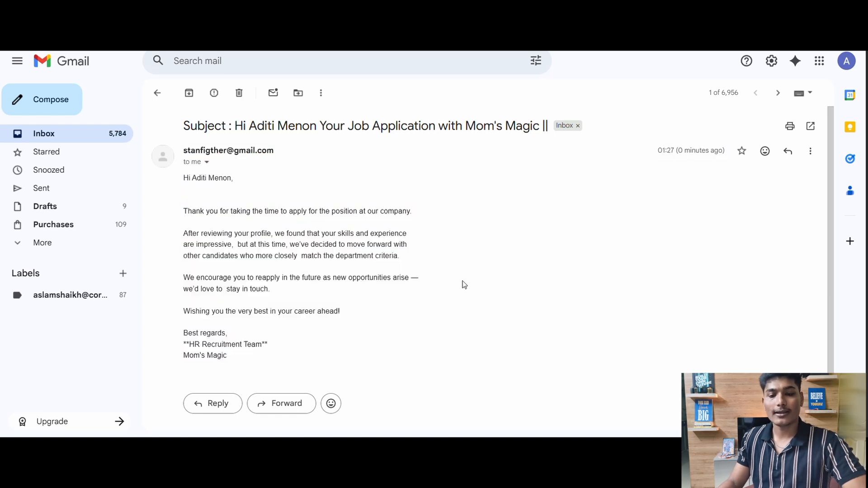
scroll(271, 407, down, 1)
scroll(375, 267, up, 1)
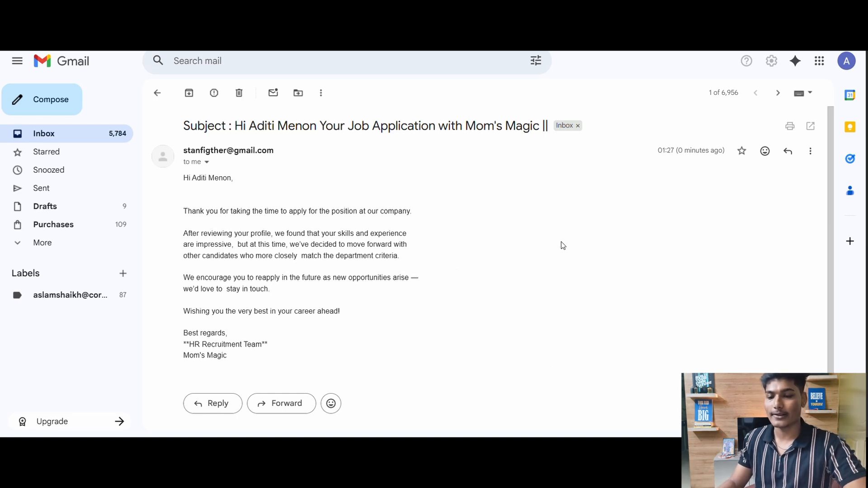
scroll(403, 341, down, 1)
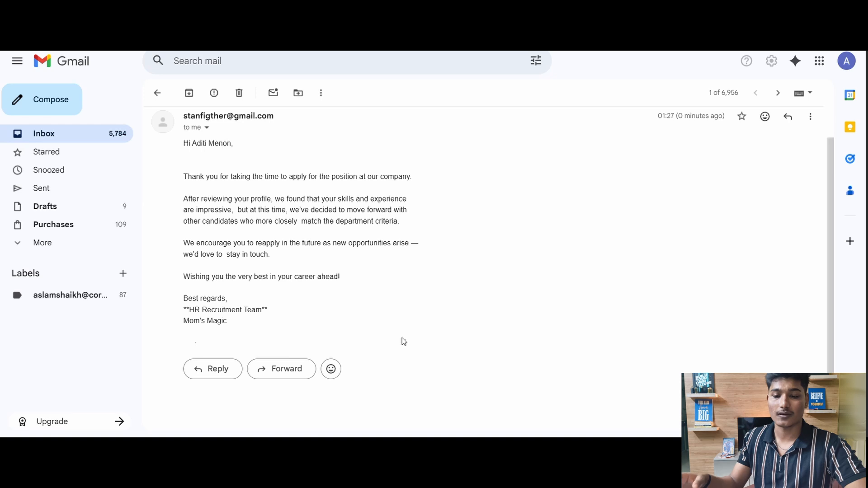
scroll(402, 285, up, 1)
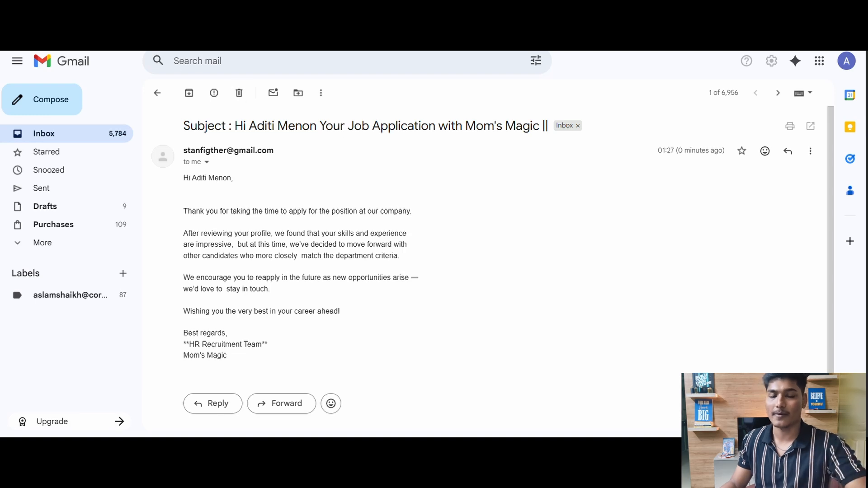
scroll(190, 342, down, 1)
scroll(401, 279, up, 1)
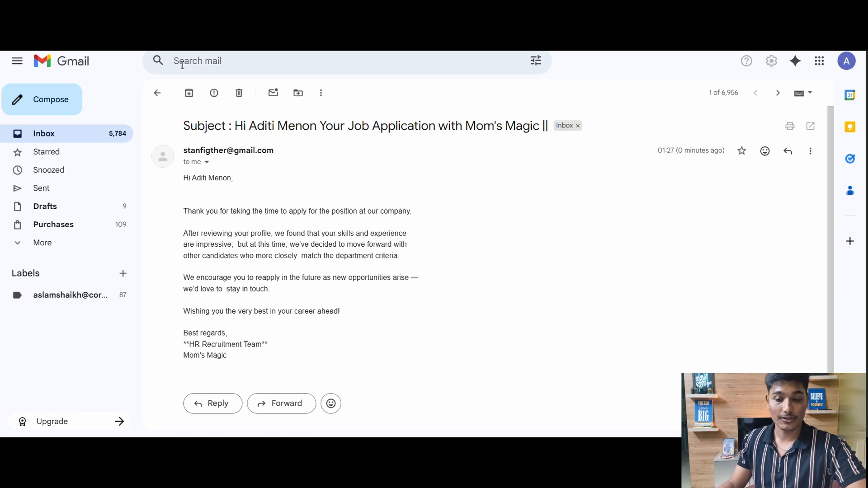
scroll(190, 340, down, 1)
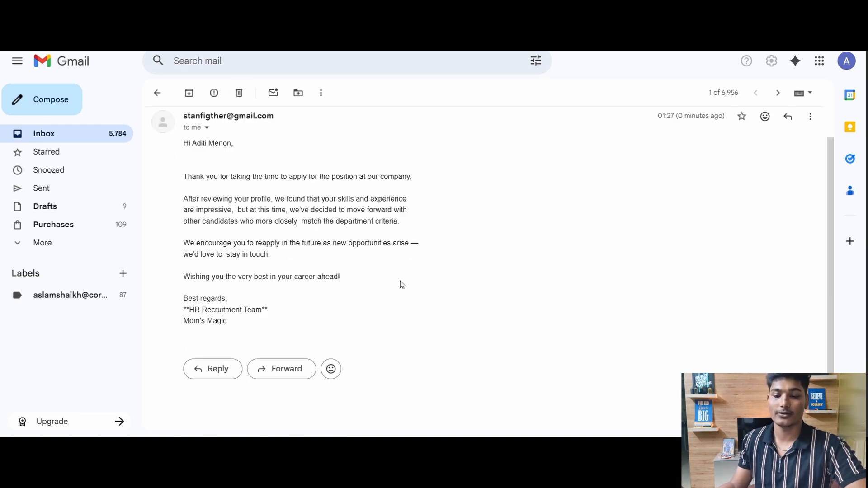
scroll(401, 285, up, 1)
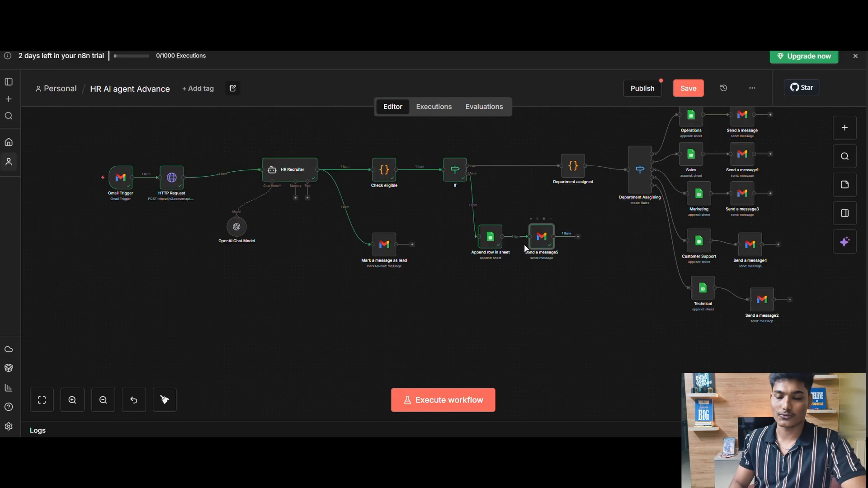
Step: Back in n8n, place the Send a message5 node below Append row in sheet and add a Google Sheets "Append or update row in sheet" node after it
drag(550, 239, 505, 297)
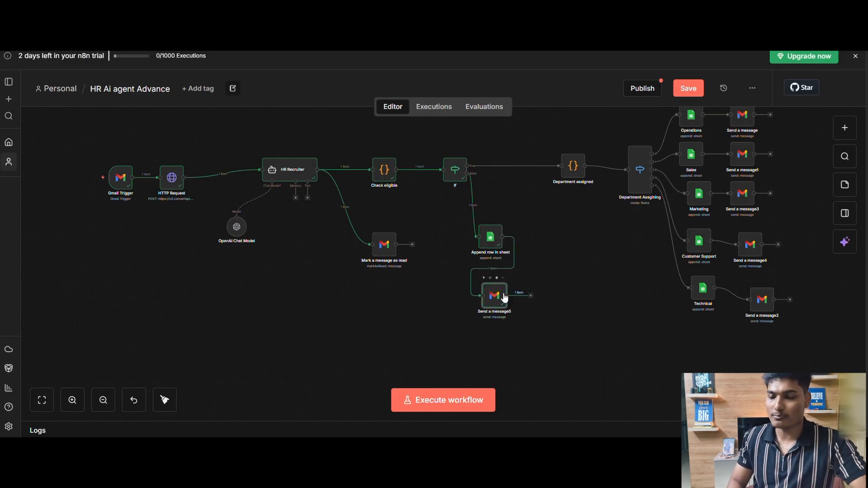
click(530, 295)
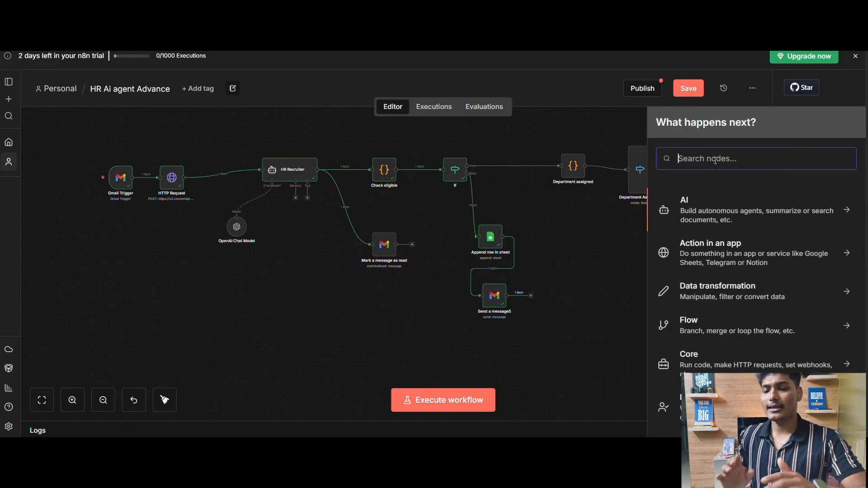
text(goog)
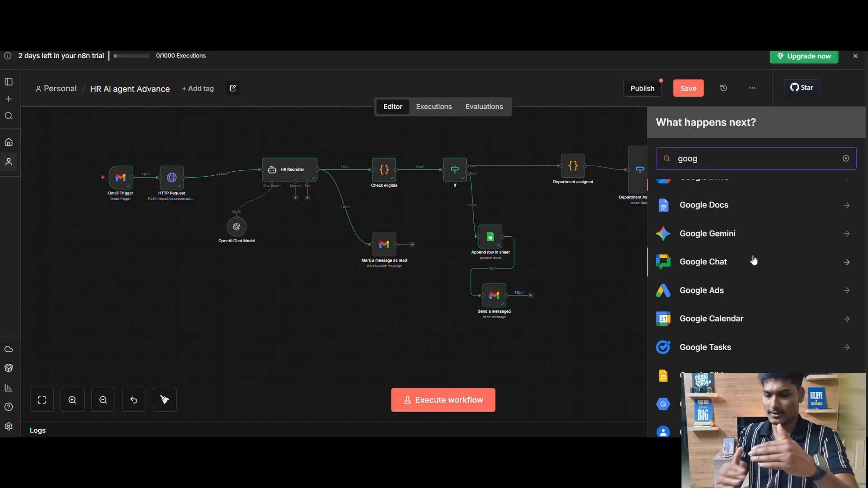
scroll(725, 364, down, 5)
click(723, 371)
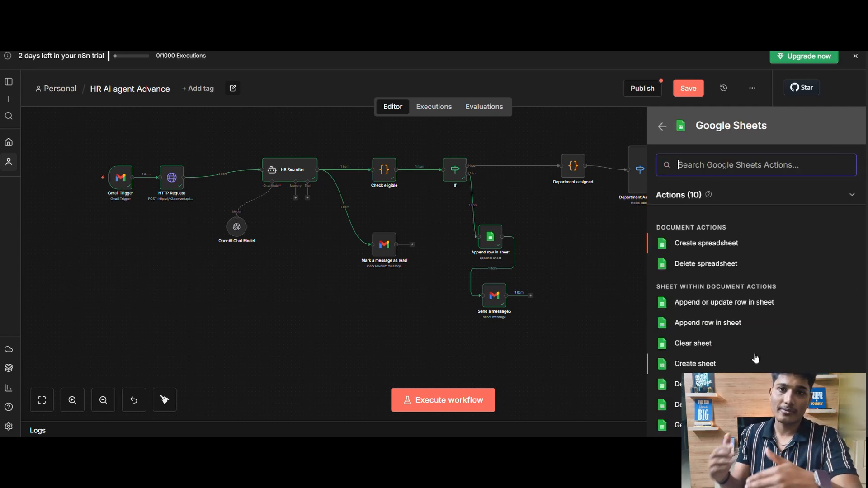
click(739, 306)
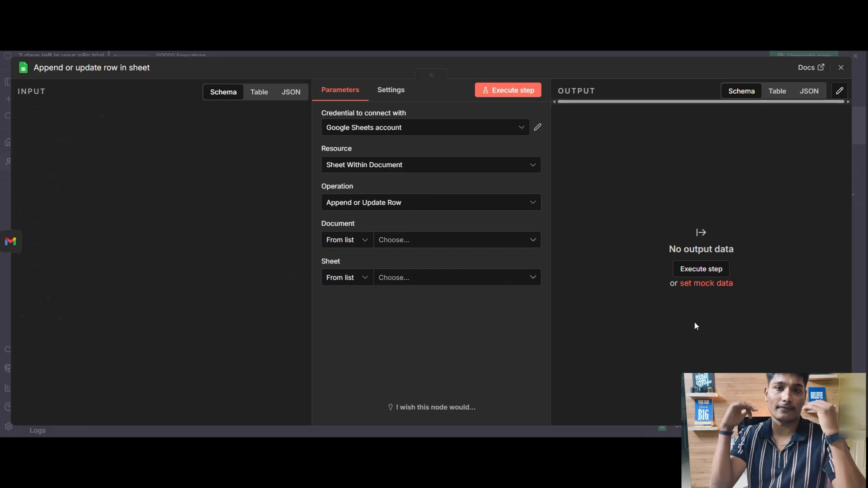
Step: Choose HR Department Series as the node's document and Rejected as its sheet
click(456, 244)
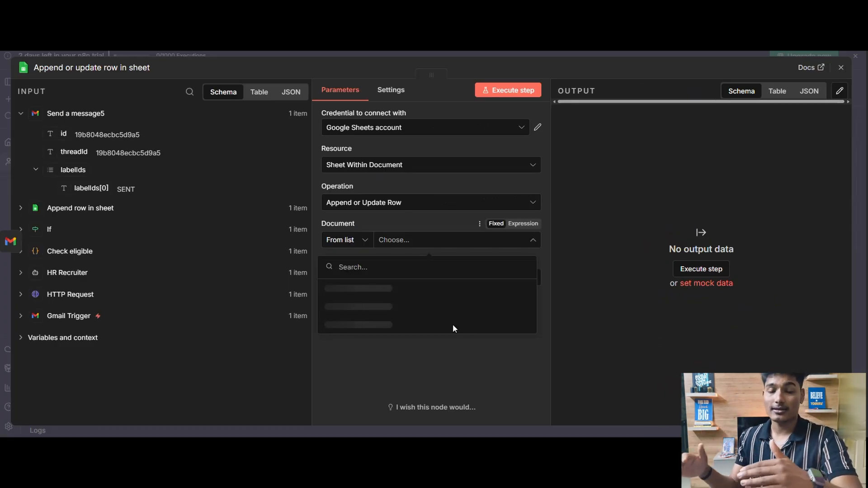
click(441, 291)
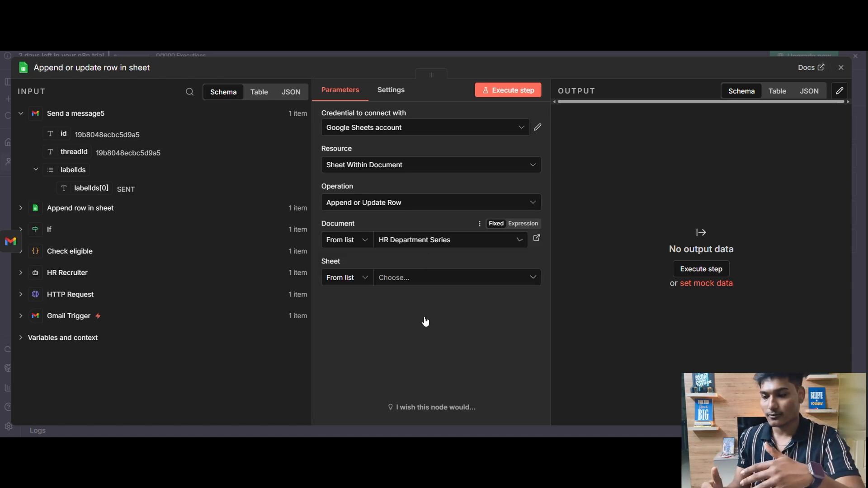
click(423, 280)
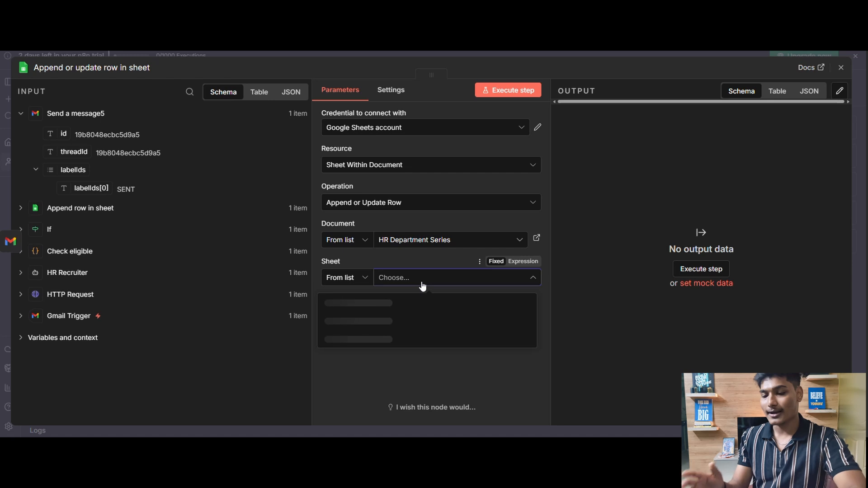
click(413, 393)
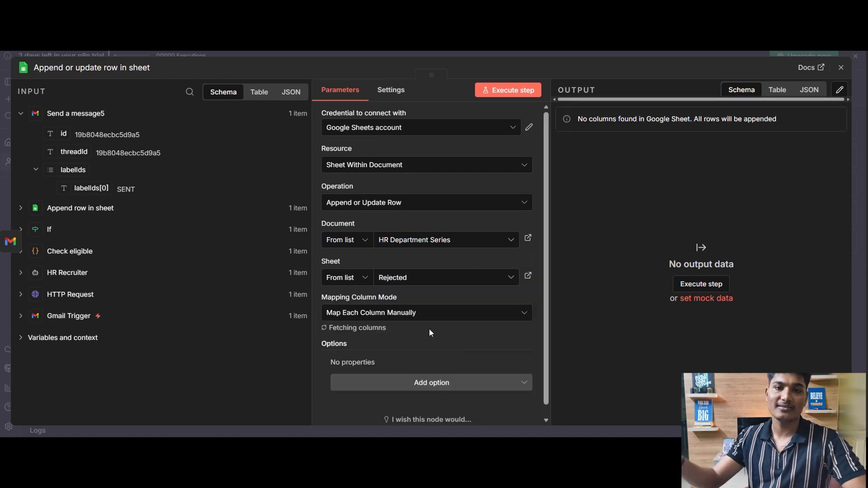
Step: Keep Map Each Column Manually as the mapping mode and set Candidate Name as the column to match on
click(371, 317)
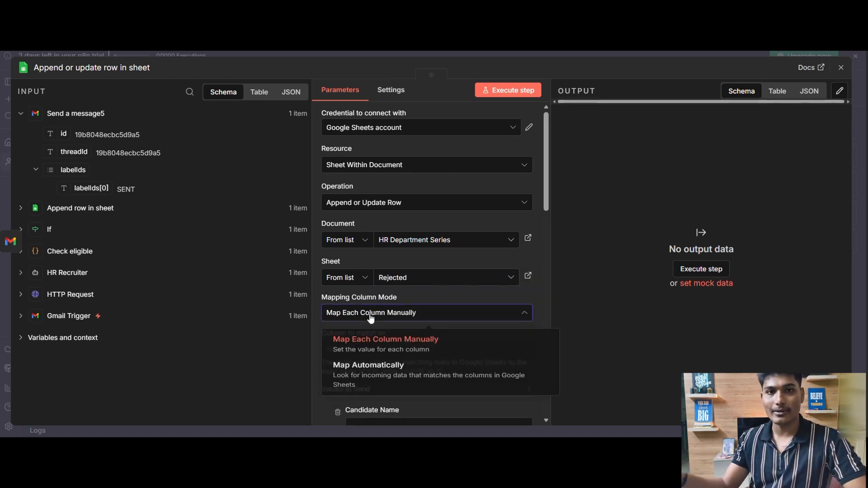
scroll(408, 264, down, 3)
click(398, 235)
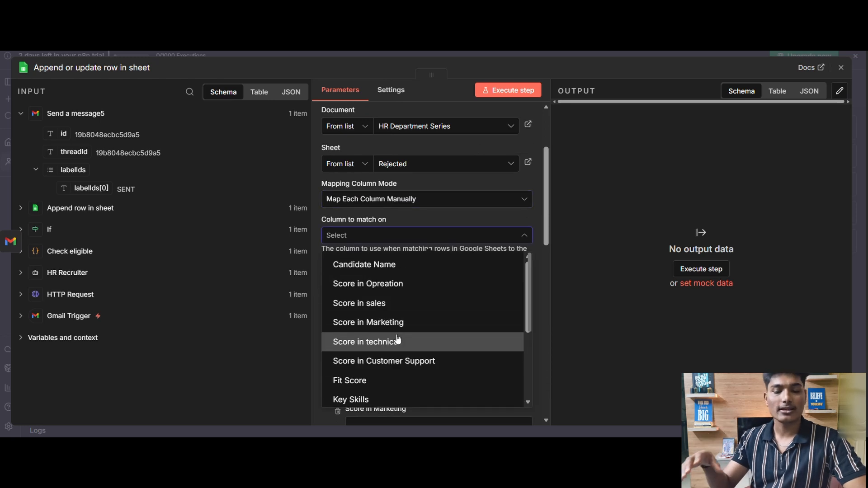
click(364, 264)
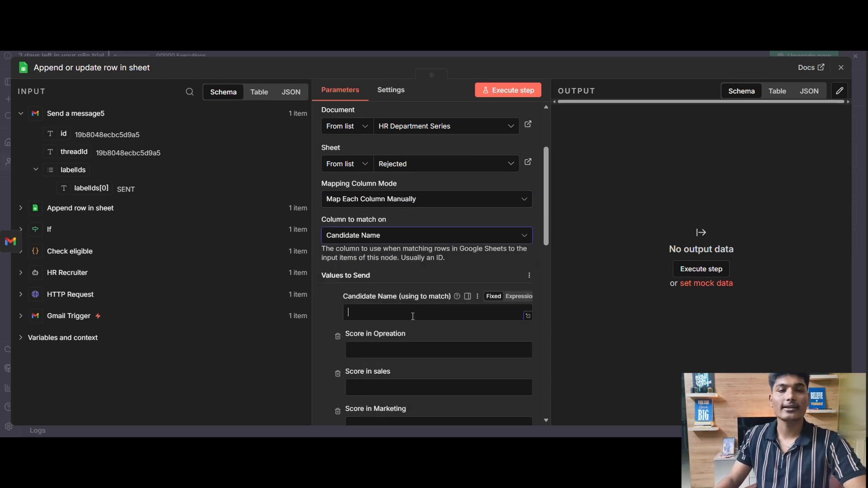
Step: Remove the values to send between Candidate Name and Email Status, from Score in Opreation onward
click(338, 336)
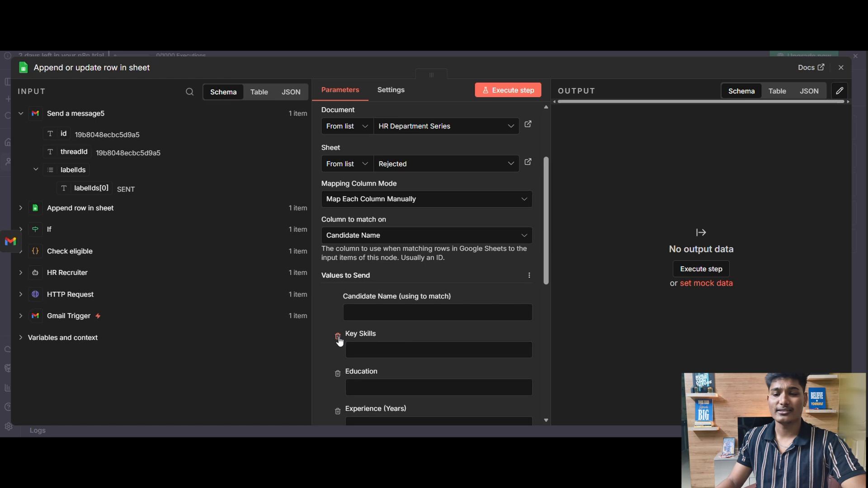
click(339, 337)
click(338, 338)
click(338, 337)
Step: Set the Email Status value to "Rejection Email Sent"
click(378, 349)
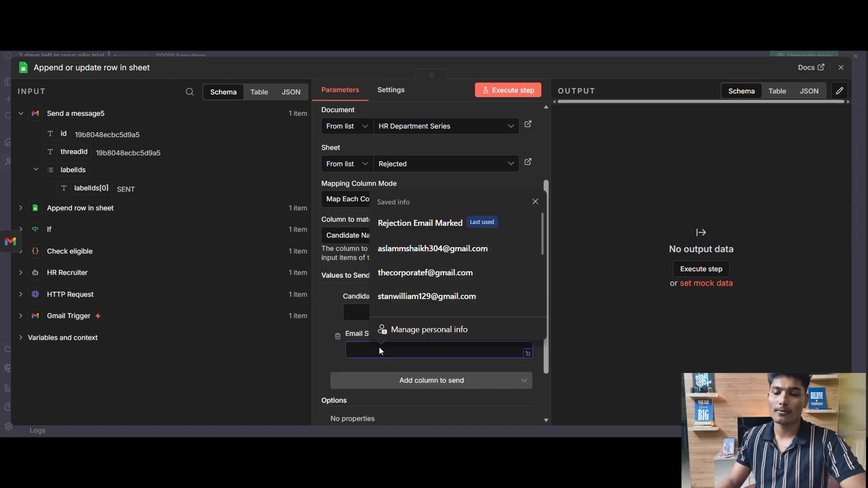
text(SE)
key(BackSpace)
text(ejection Ema)
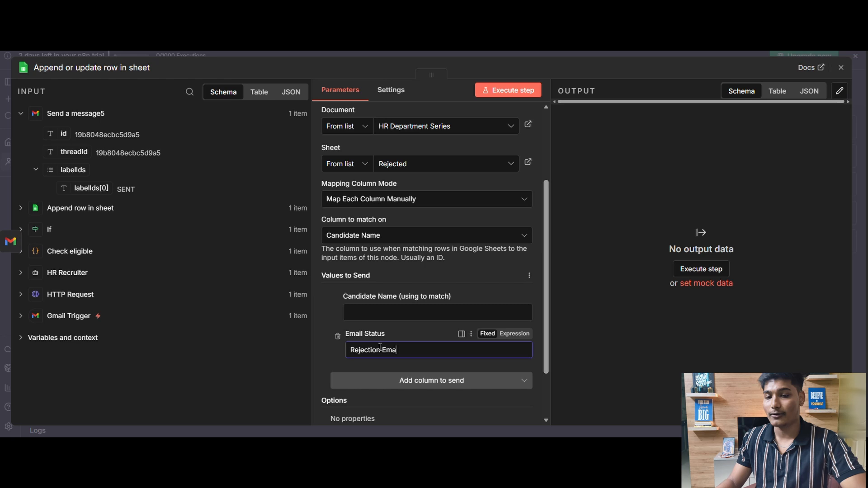
text(nt)
Step: Map Candidate Name from the Append row in sheet output into the matching field and execute the node
click(372, 312)
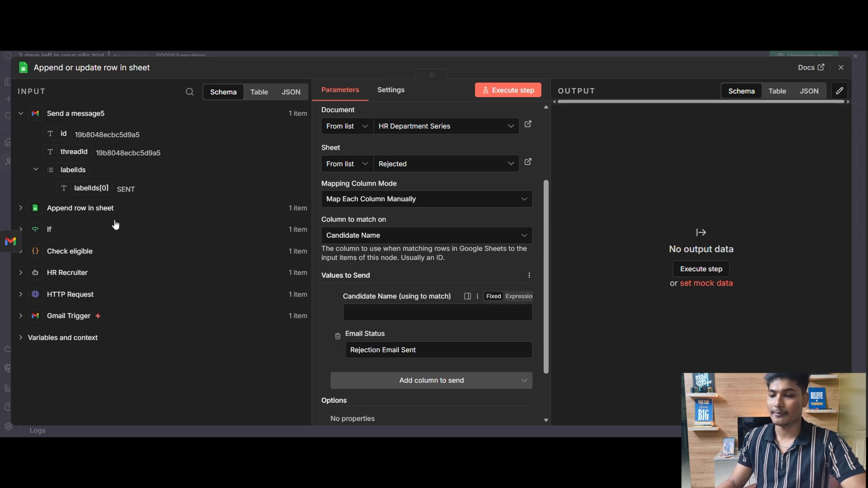
click(71, 208)
drag(88, 155, 355, 312)
click(509, 90)
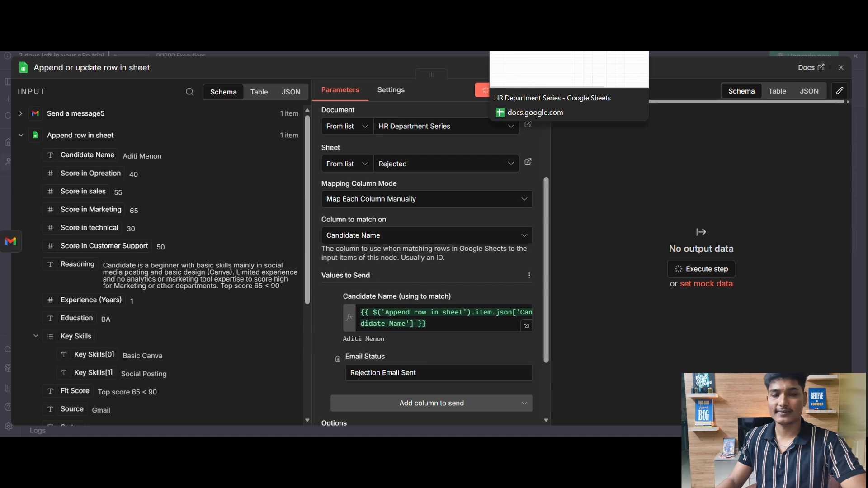
Step: Check the updated sheet, close the Append or update row in sheet node and place it directly below Send a message5
click(520, 43)
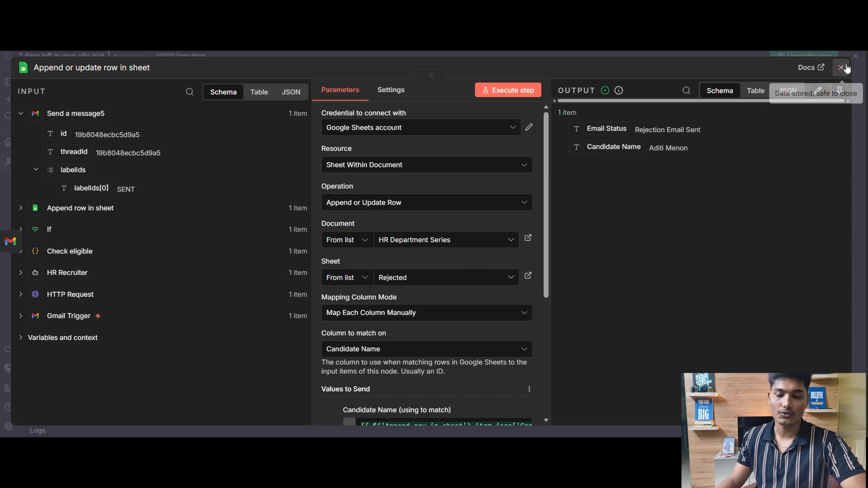
key(Escape)
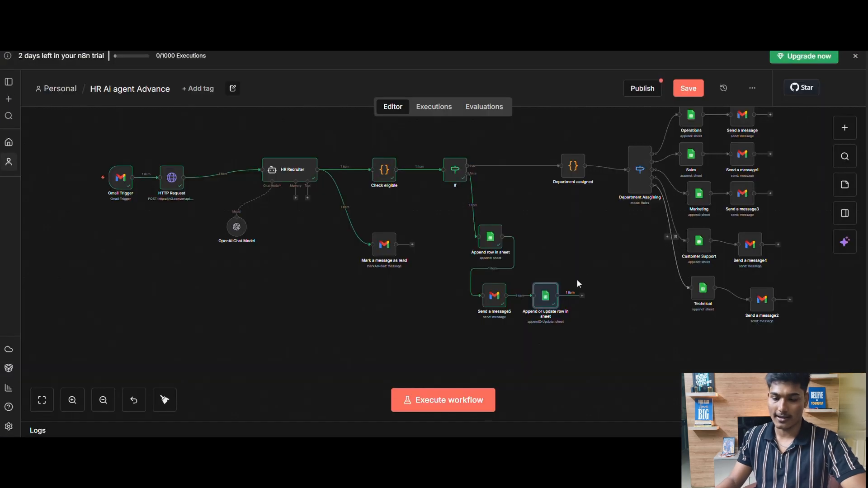
drag(547, 298, 496, 356)
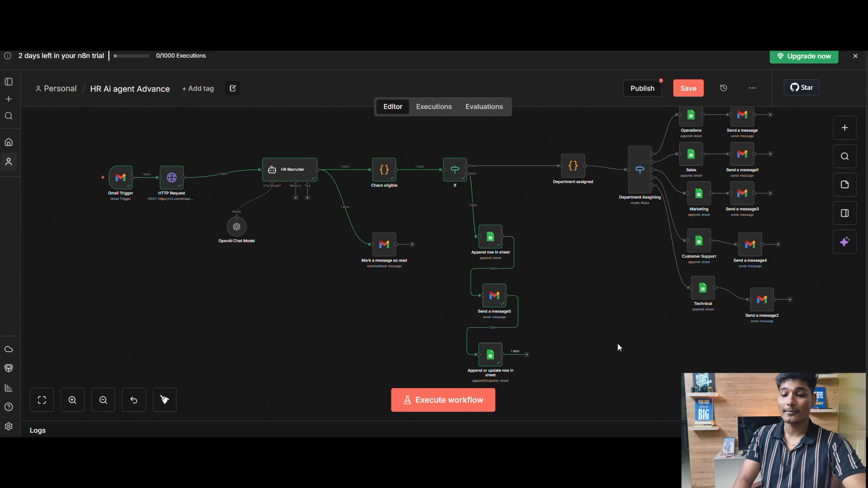
Step: Move the Department assigned and Department Assgining nodes closer to the If node
scroll(617, 346, up, 2)
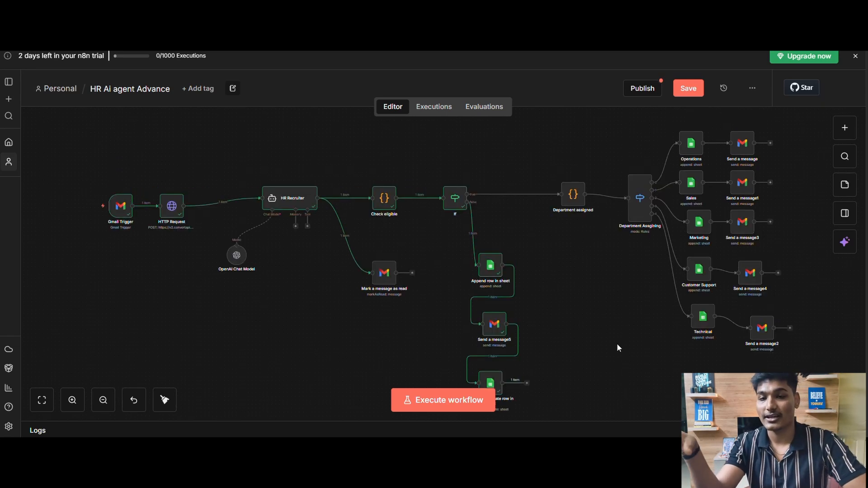
scroll(618, 346, down, 2)
drag(567, 171, 501, 170)
drag(640, 170, 565, 170)
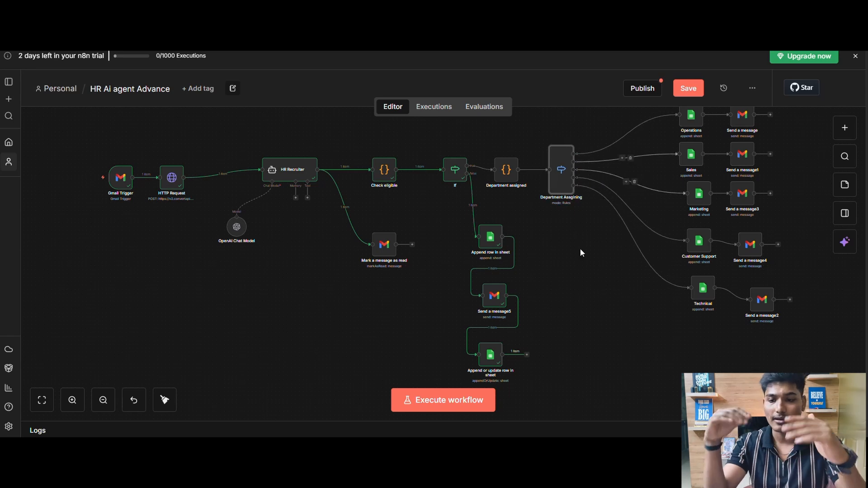
Step: Move the Operations, Sales, Marketing and Customer Support sheet nodes closer to the Department Assgining node
scroll(633, 145, up, 1)
drag(693, 139, 652, 153)
drag(691, 180, 648, 193)
drag(698, 223, 651, 226)
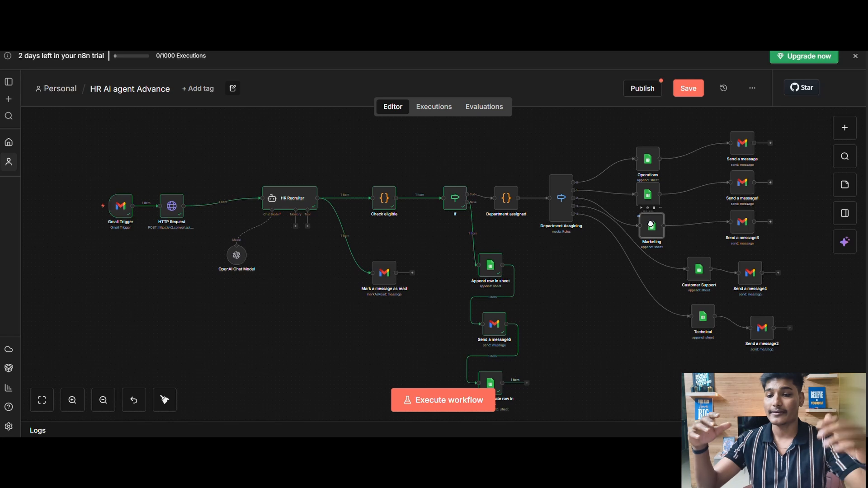
drag(702, 272, 651, 266)
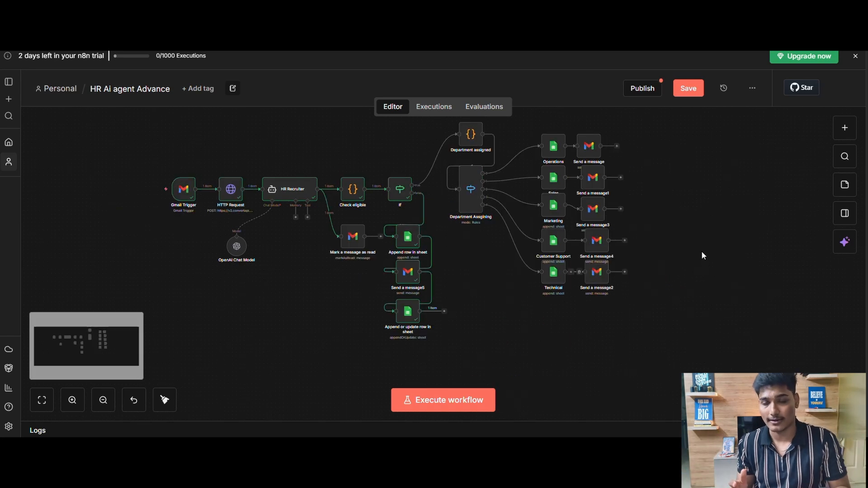
Step: Execute the whole workflow and look through the Job Requirement emails in the Gmail inbox
click(440, 401)
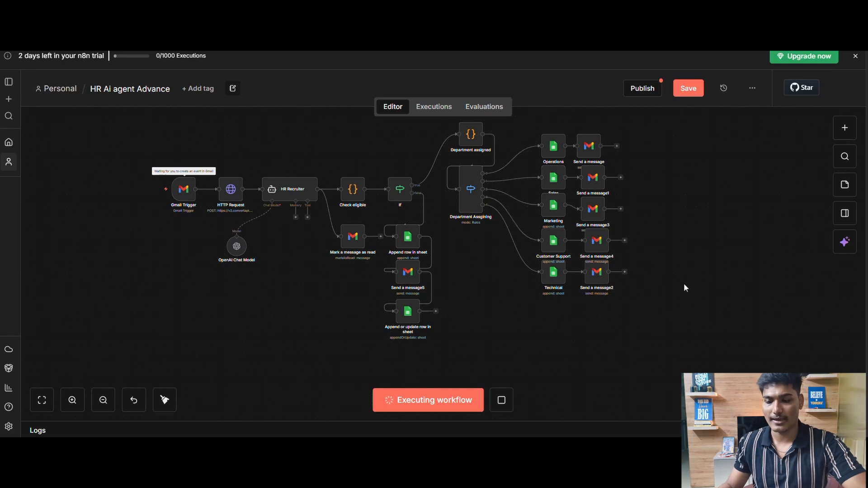
click(600, 14)
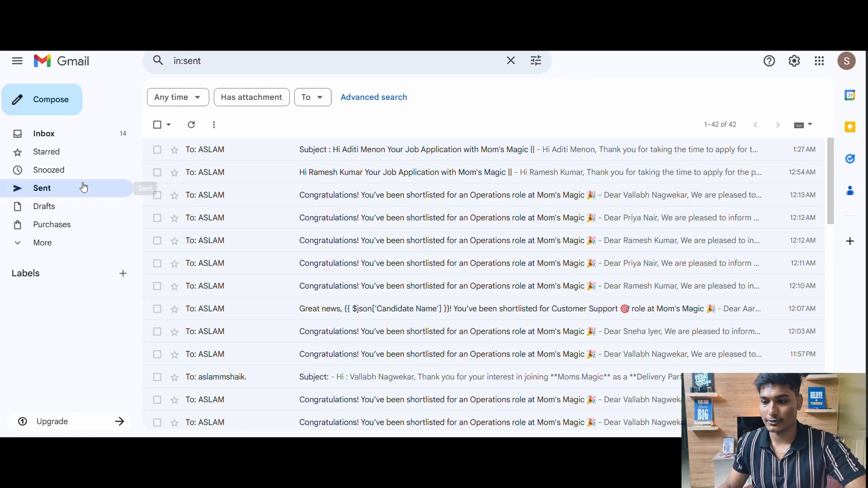
click(45, 139)
scroll(411, 294, down, 5)
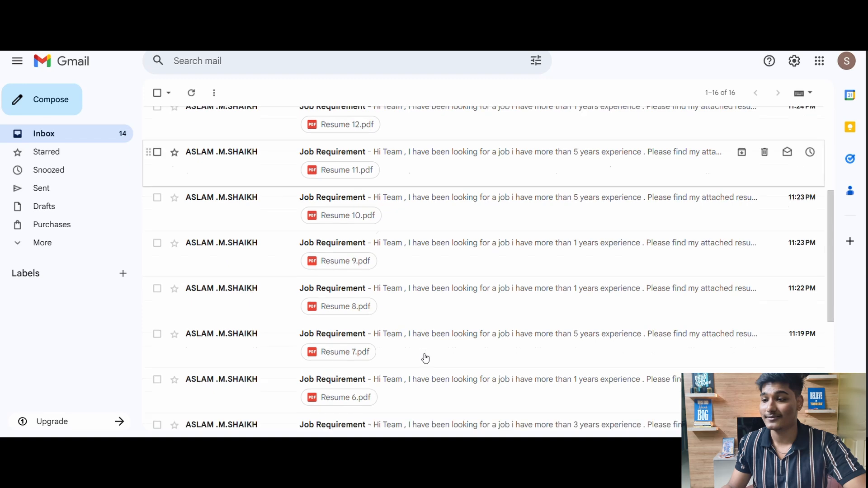
scroll(434, 360, up, 2)
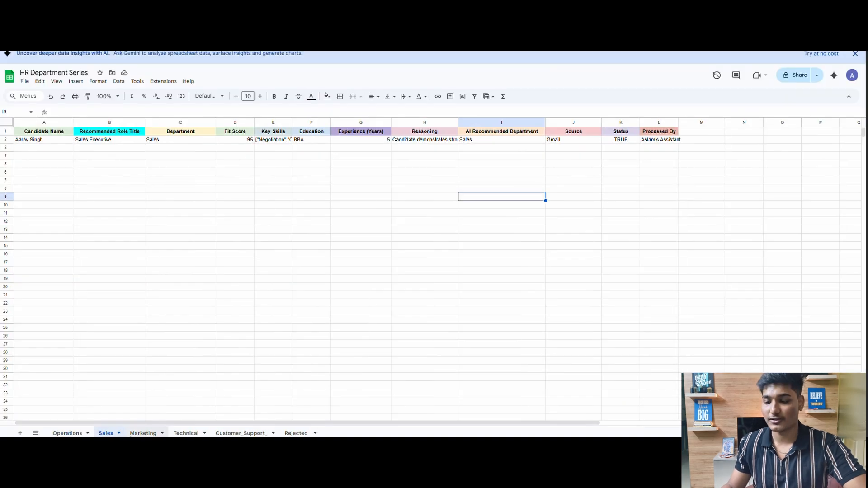
Step: Switch to Google Sheets and check the Marketing, Technical, Customer_Support_ and Rejected sheets of HR Department Series for processed candidates
click(154, 433)
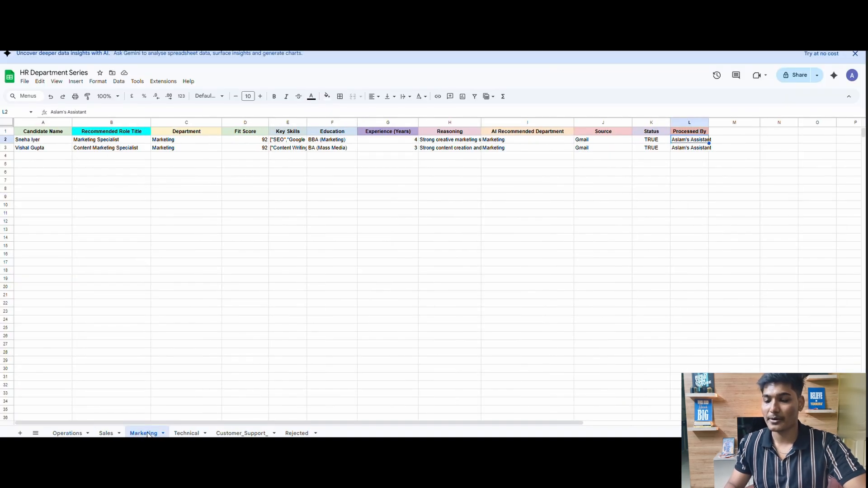
click(186, 433)
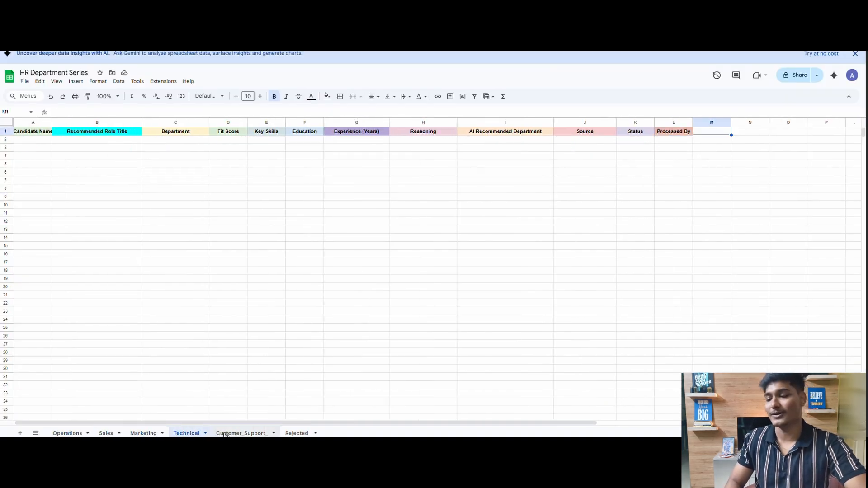
click(260, 433)
click(292, 433)
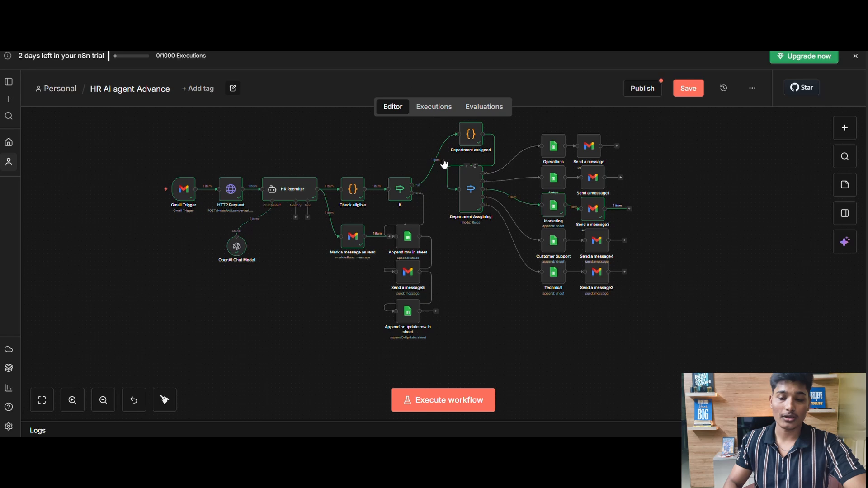
Step: Examine the Rejected sheet's candidate rows, from the department scores and fit score across to the email status
click(446, 403)
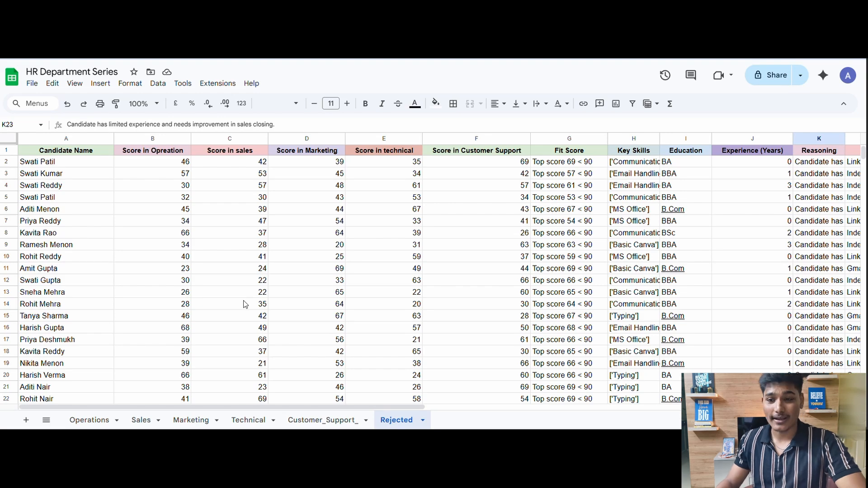
scroll(245, 304, down, 5)
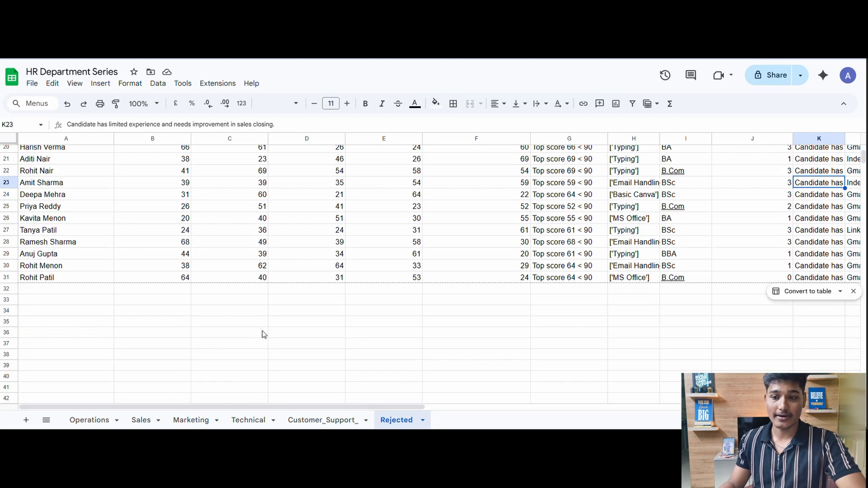
scroll(262, 333, up, 4)
scroll(285, 399, down, 2)
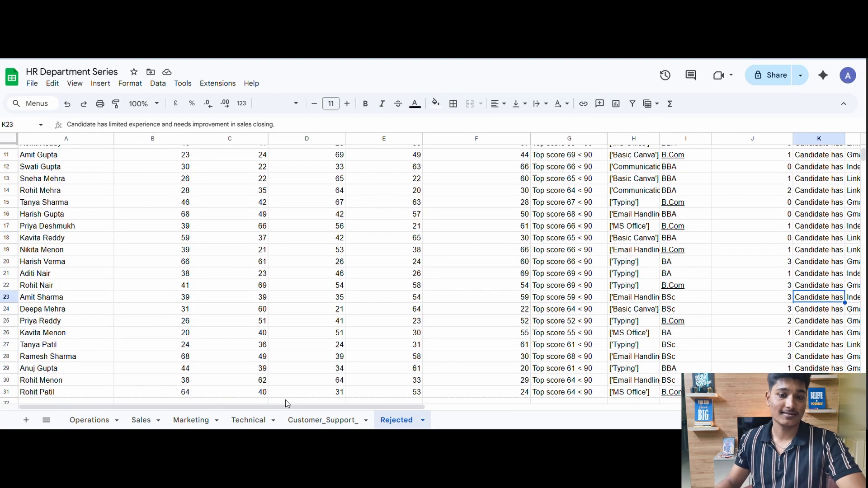
scroll(246, 248, up, 4)
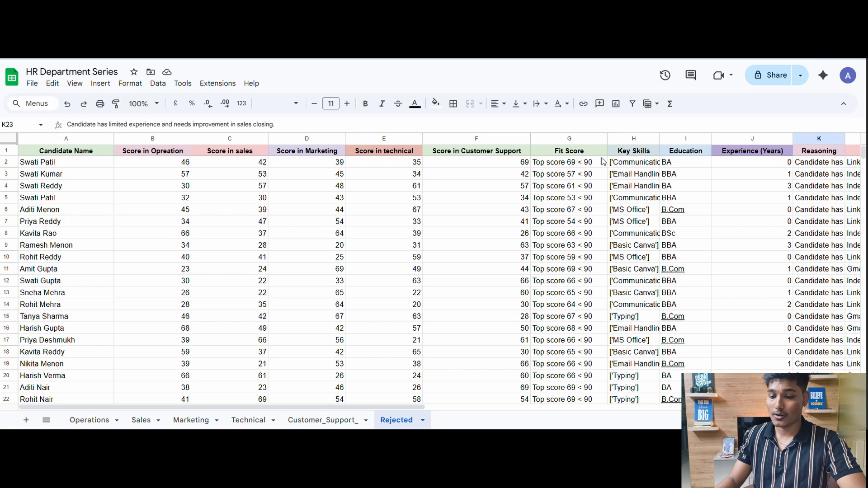
scroll(573, 260, down, 3)
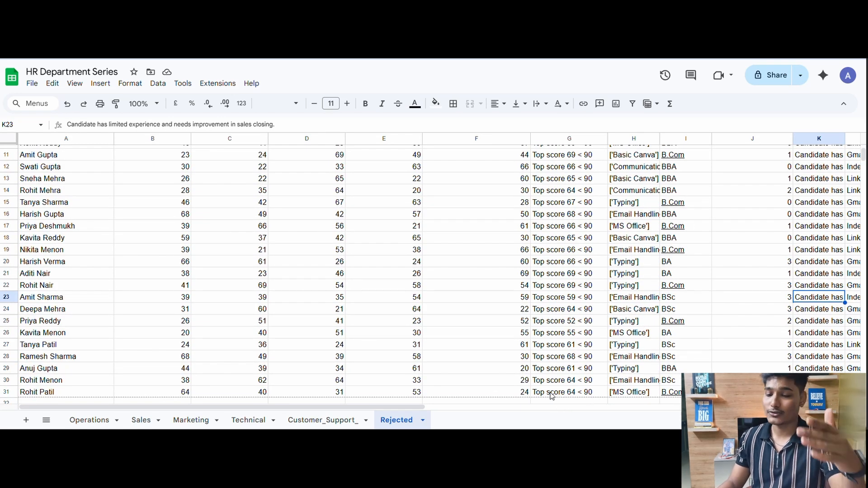
drag(391, 406, 608, 406)
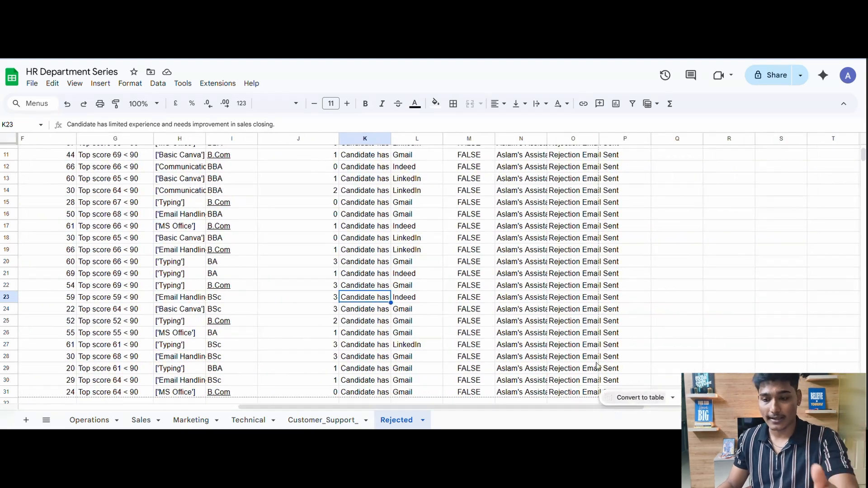
scroll(598, 368, up, 4)
scroll(598, 368, left, 5)
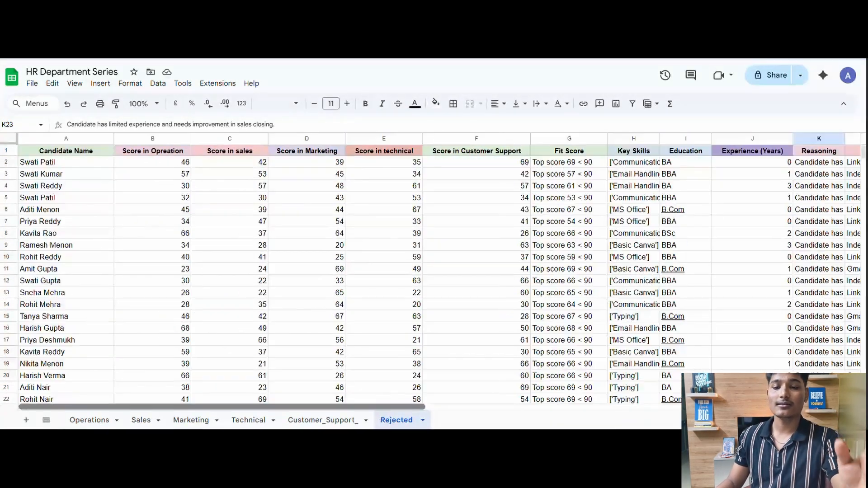
scroll(159, 297, down, 3)
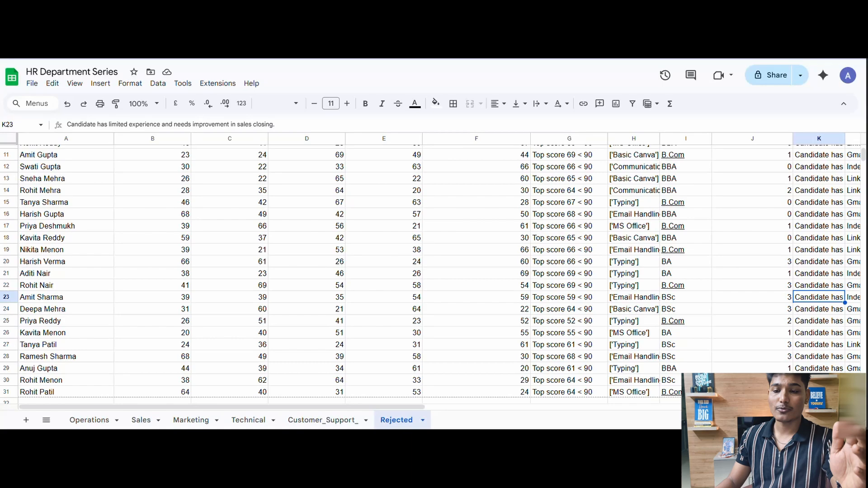
scroll(195, 310, up, 2)
scroll(194, 310, down, 2)
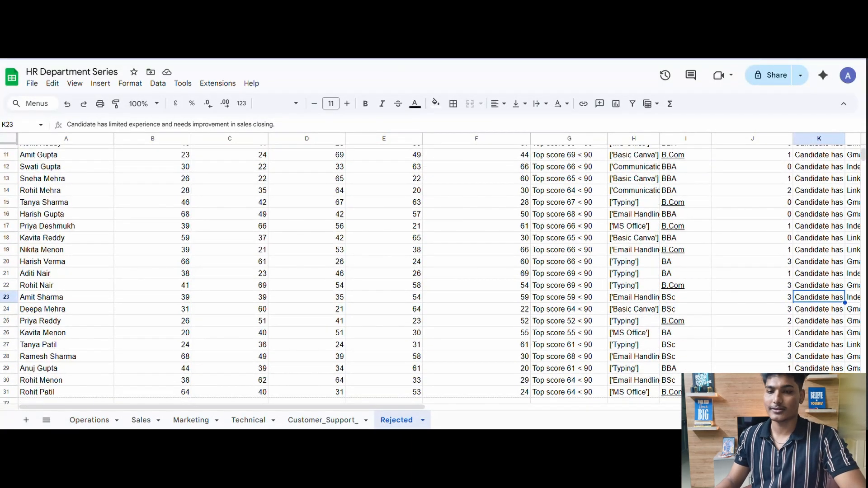
scroll(195, 310, up, 2)
scroll(195, 311, down, 2)
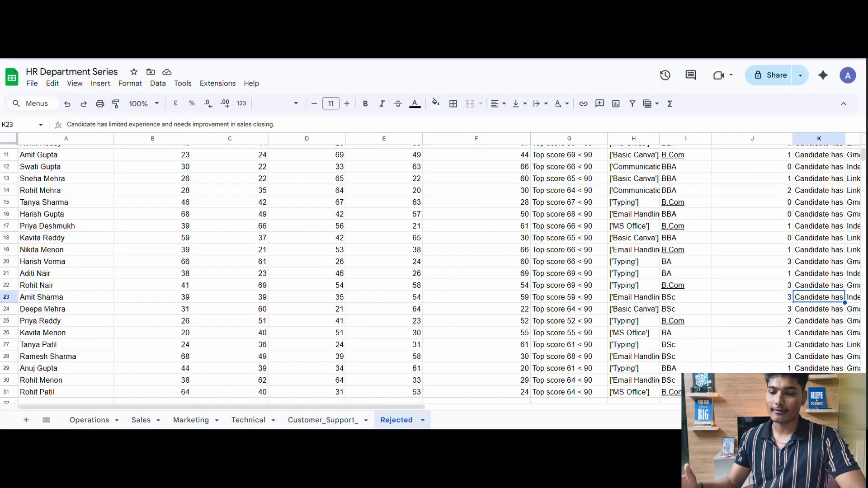
scroll(161, 296, up, 3)
scroll(161, 296, down, 3)
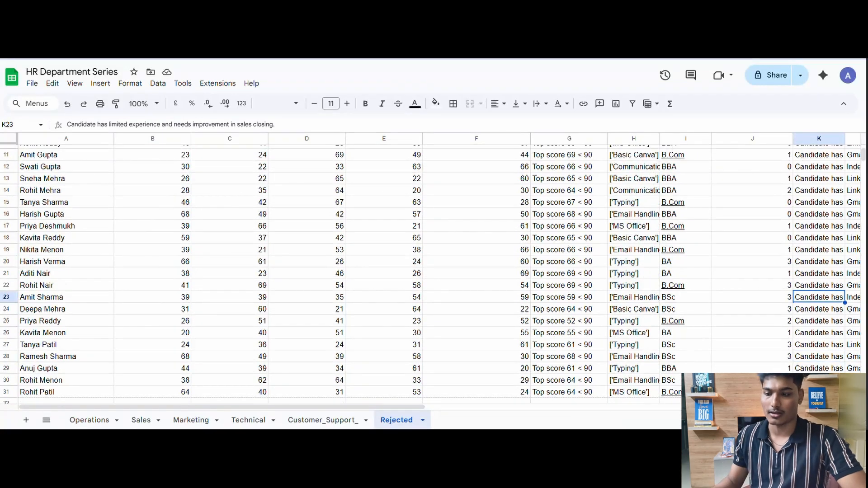
scroll(159, 296, up, 3)
scroll(158, 297, down, 3)
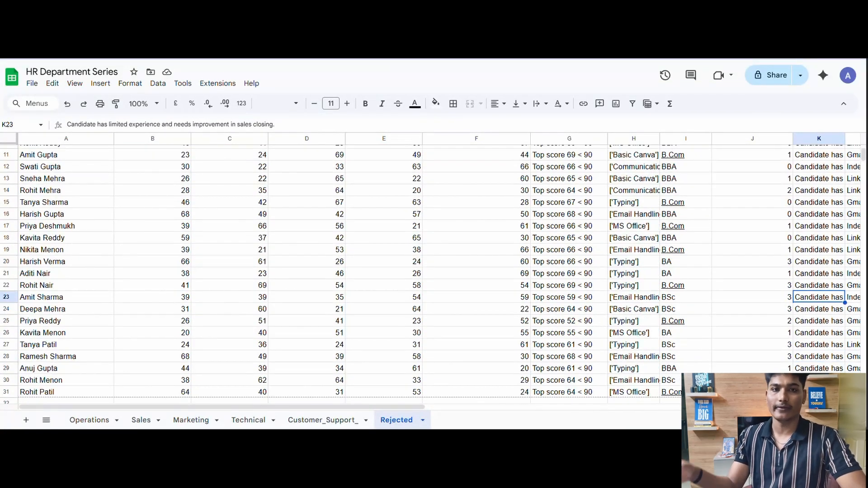
scroll(158, 296, up, 3)
scroll(159, 296, down, 3)
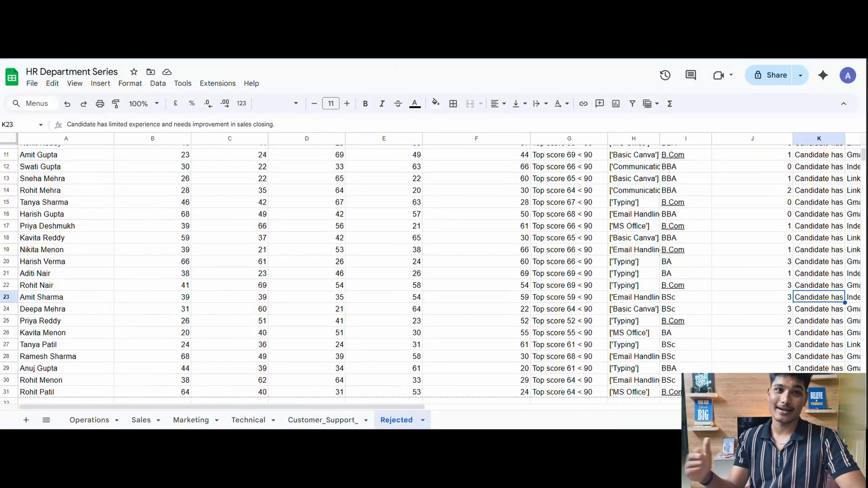
scroll(161, 296, up, 3)
scroll(161, 296, down, 3)
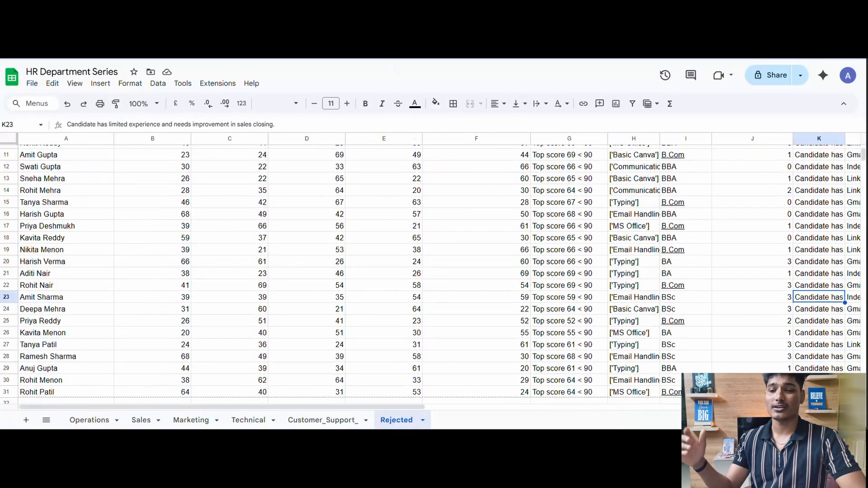
scroll(159, 295, up, 3)
scroll(196, 310, down, 3)
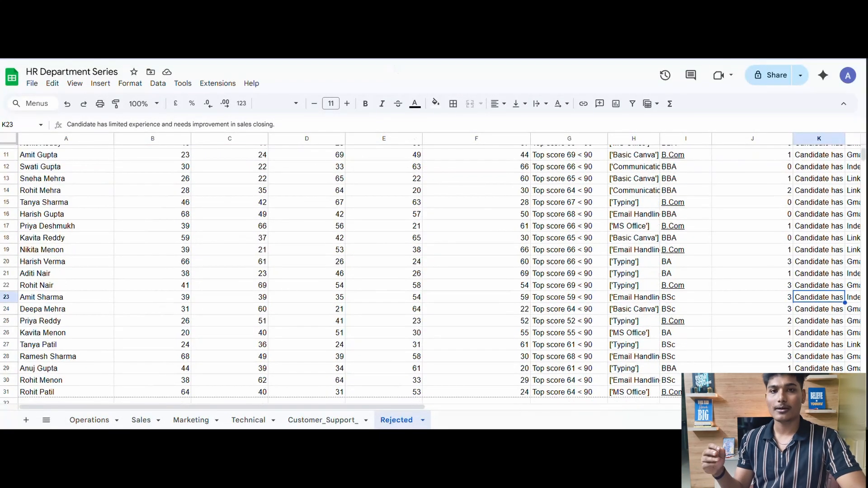
scroll(159, 297, up, 3)
scroll(197, 310, down, 3)
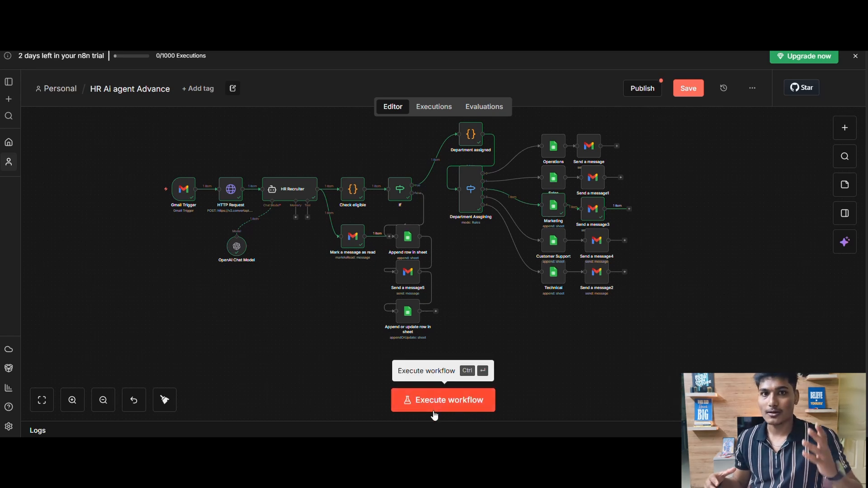
Step: Run the workflow once more, check the read and unread application emails in Gmail, and return to n8n
click(451, 406)
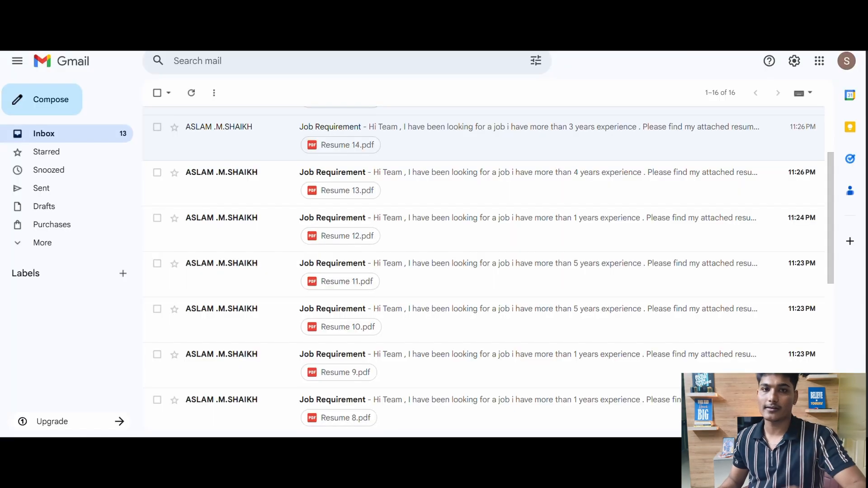
scroll(411, 244, up, 3)
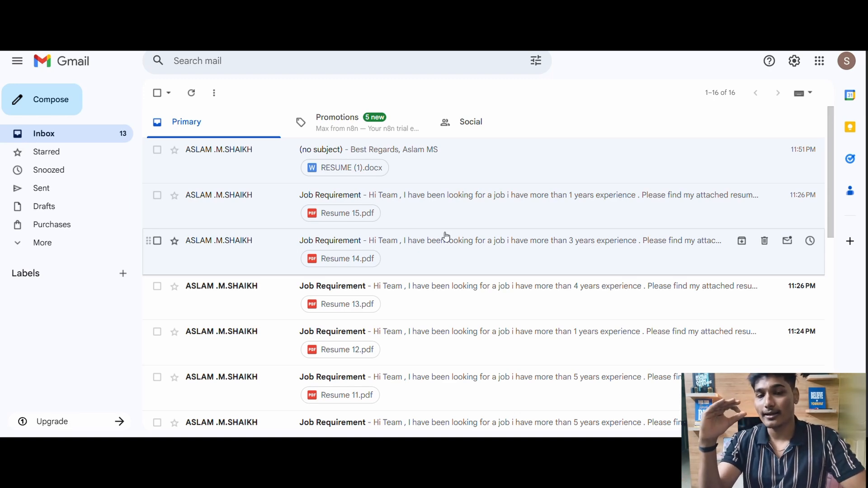
key(ctrl+Tab)
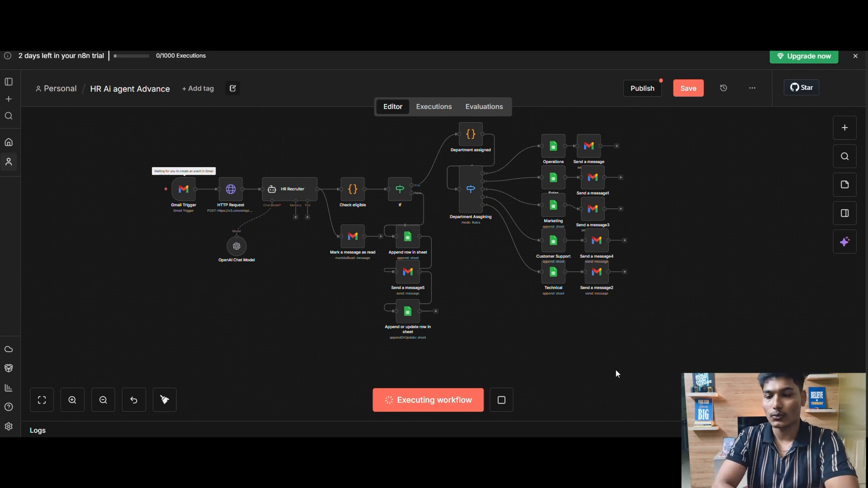